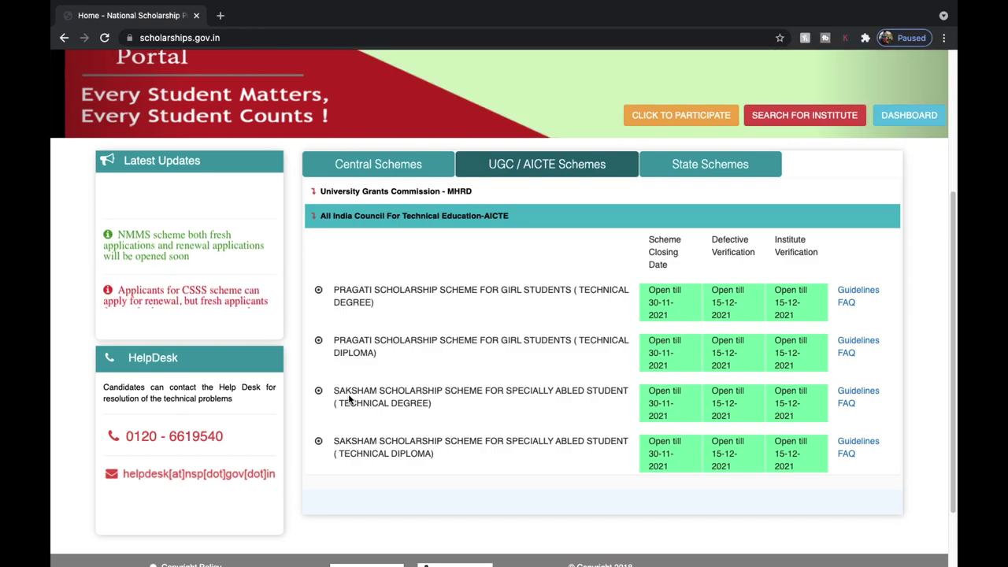
Collapse the AICTE scheme list and return to the top of the home page.
click(358, 218)
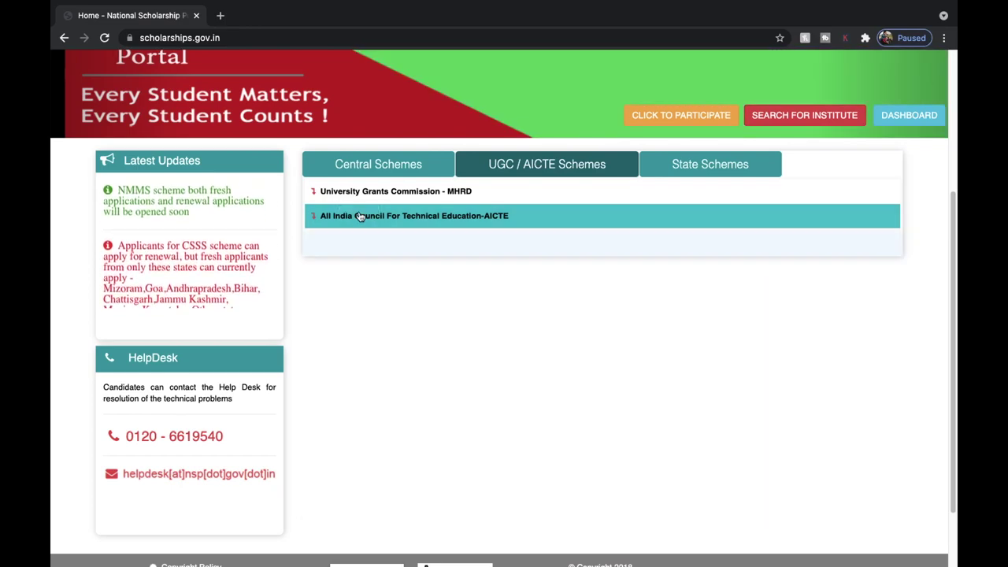
scroll(437, 303, up, 3)
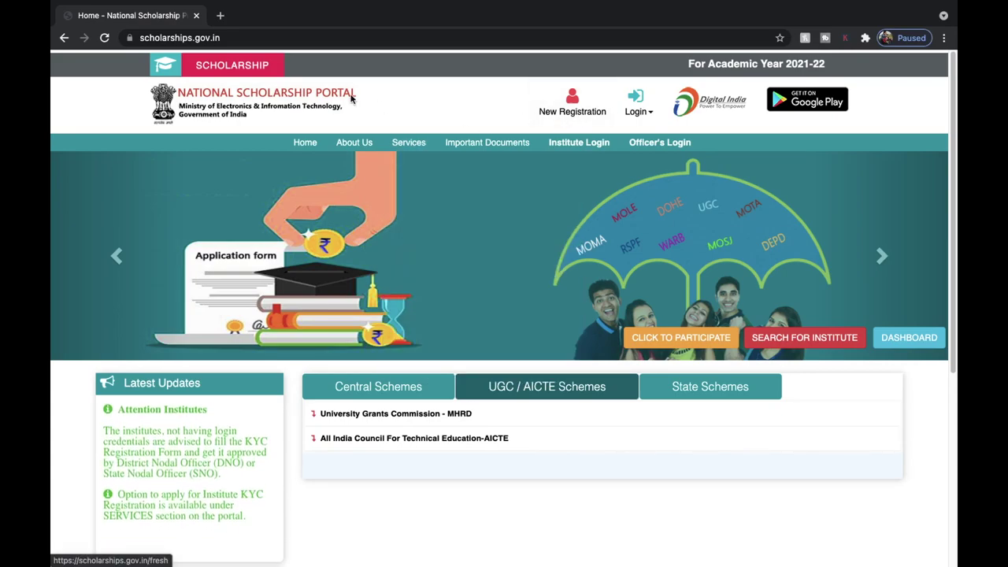
In a new tab, search Google for 'nsp' and open the National Scholarship Portal home page.
click(222, 17)
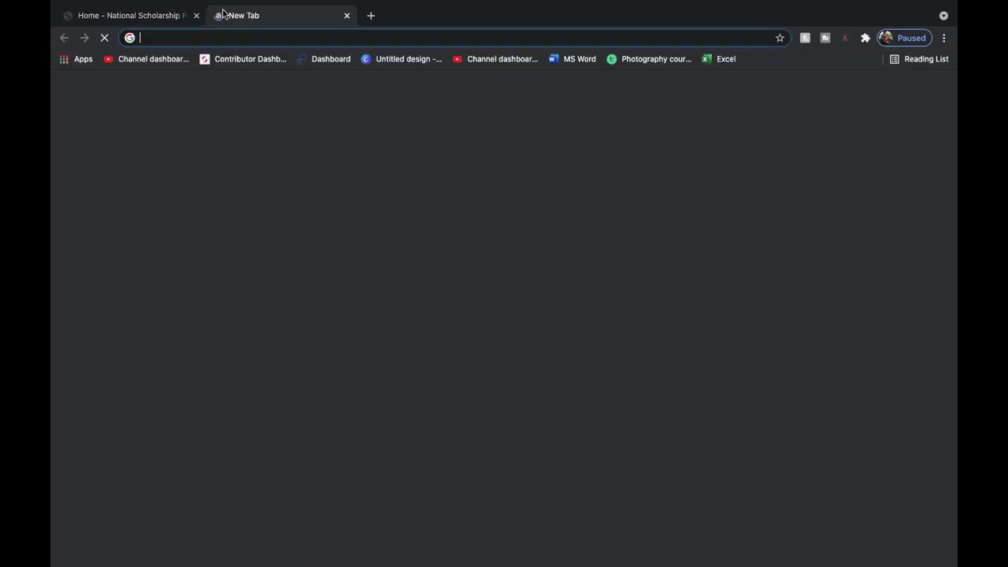
click(220, 37)
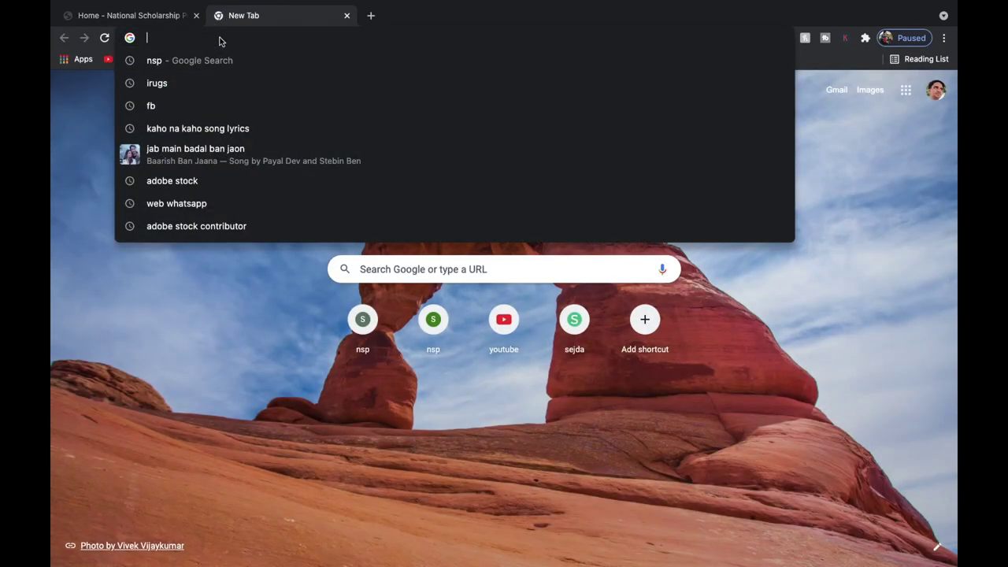
text(nsp)
key(Return)
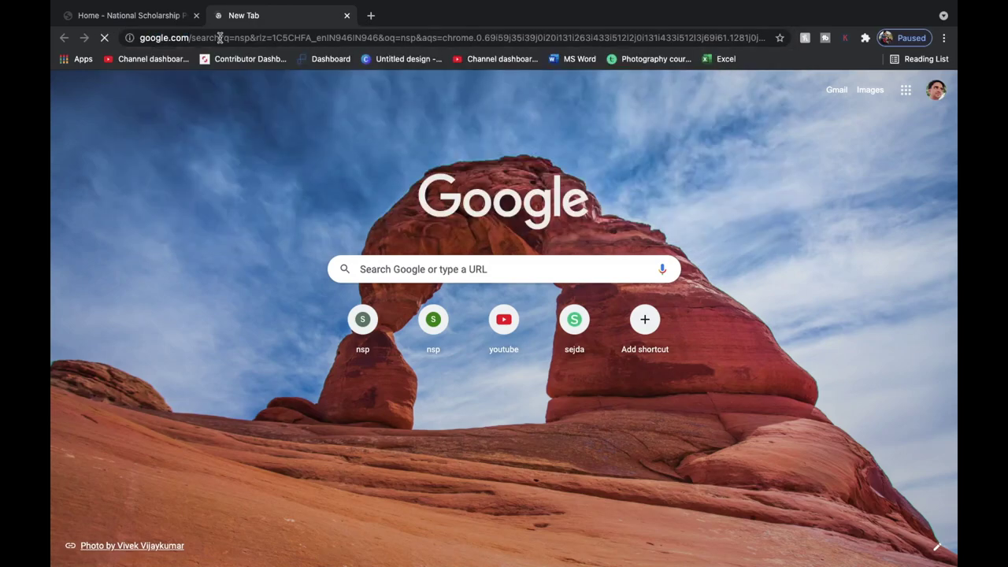
click(249, 191)
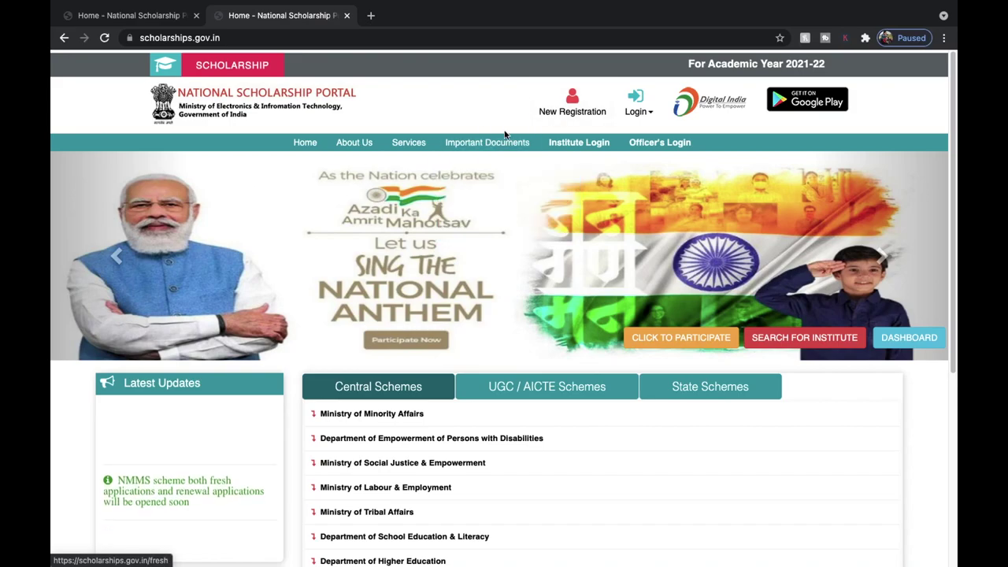
Start a New Registration and read through the registration guidelines.
click(576, 102)
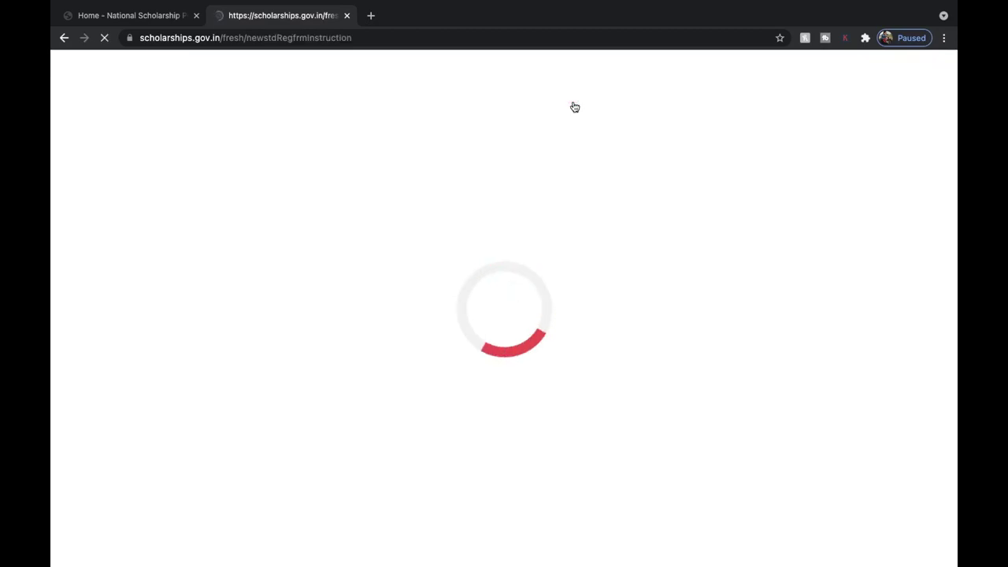
scroll(434, 186, down, 3)
scroll(434, 187, down, 2)
scroll(433, 177, up, 4)
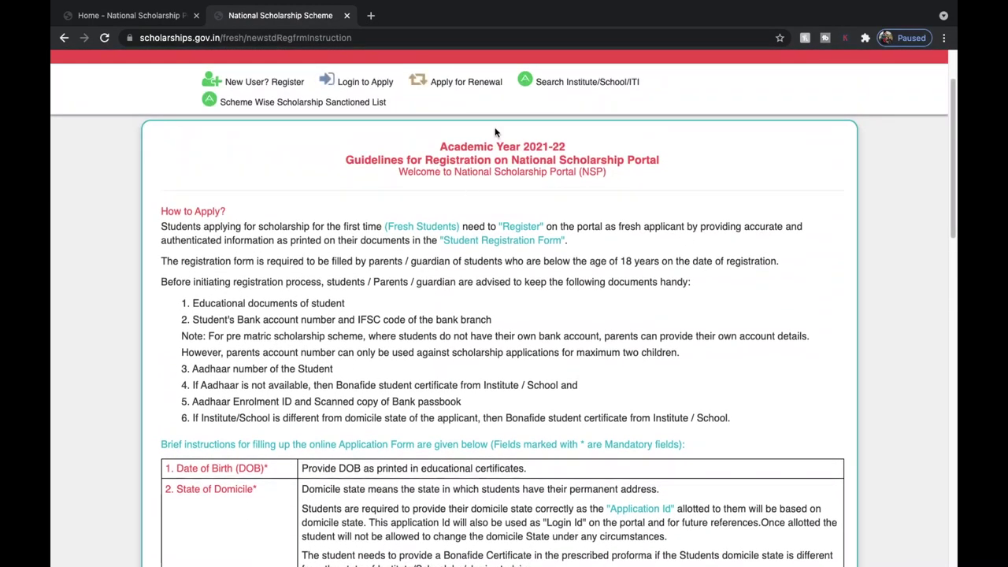
scroll(450, 277, down, 5)
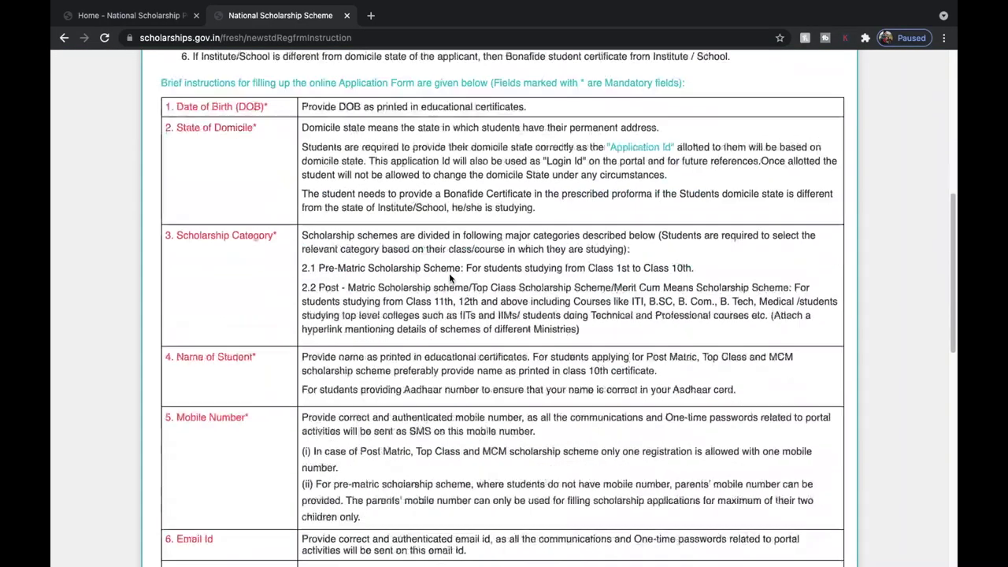
scroll(448, 277, down, 9)
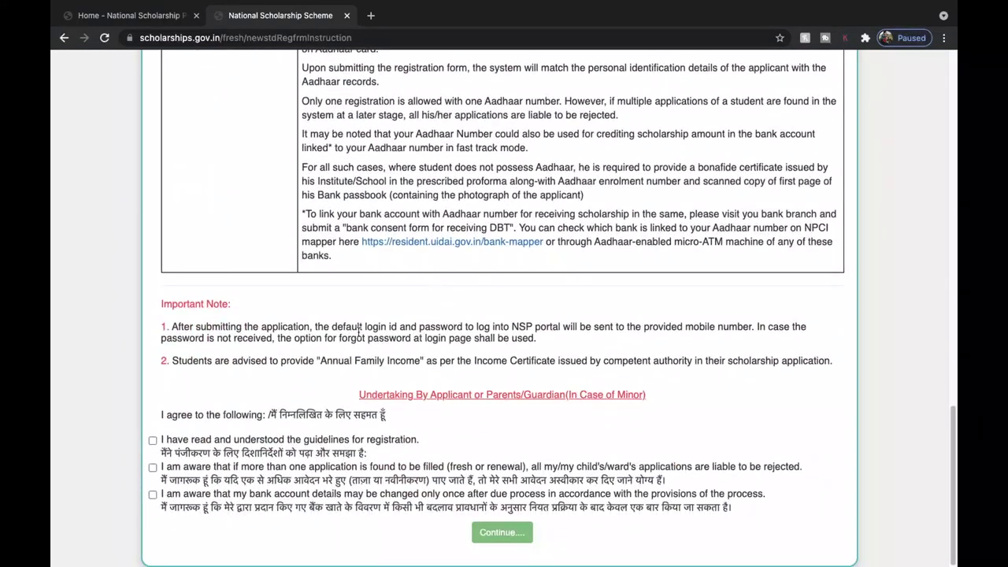
Accept all three registration undertakings and continue to the Fresh Registration form.
click(153, 441)
click(153, 468)
click(153, 494)
click(502, 534)
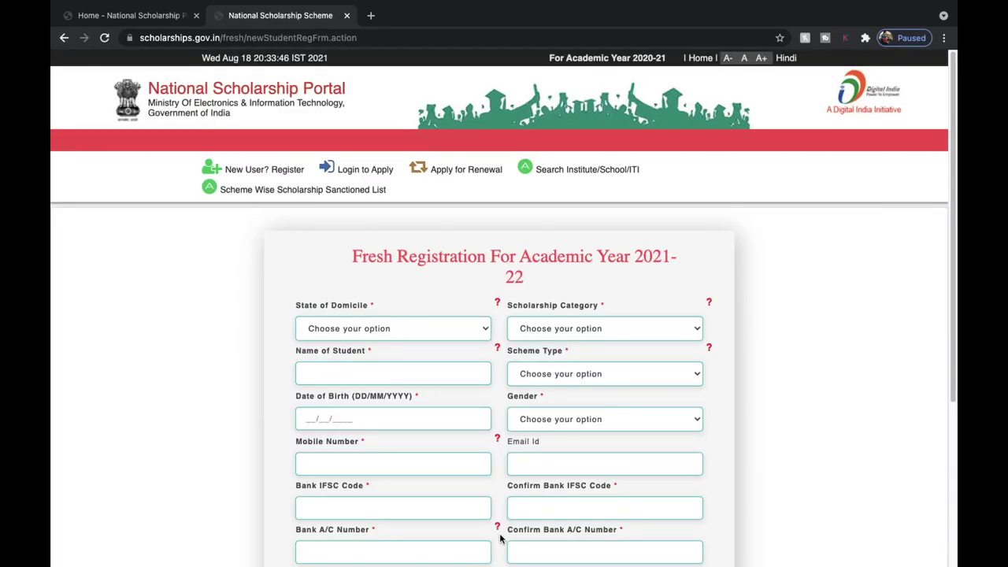
Set State of Domicile to BIHAR.
scroll(448, 491, down, 3)
scroll(416, 417, up, 2)
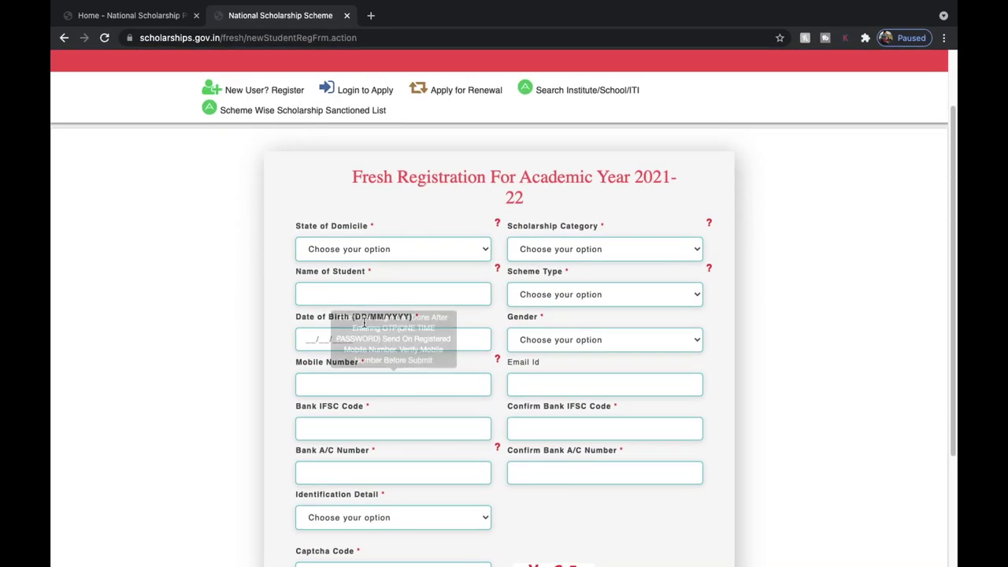
click(339, 252)
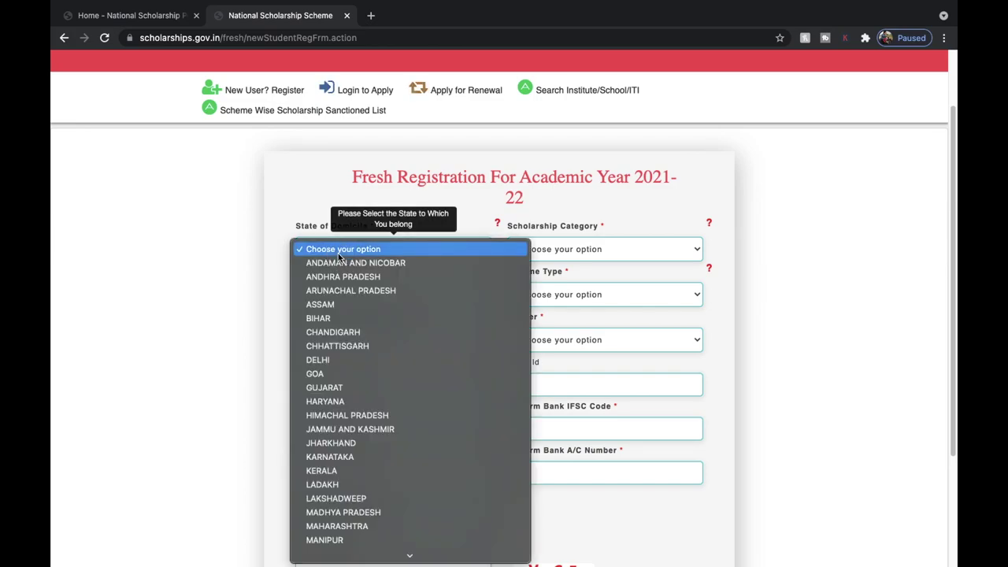
click(322, 318)
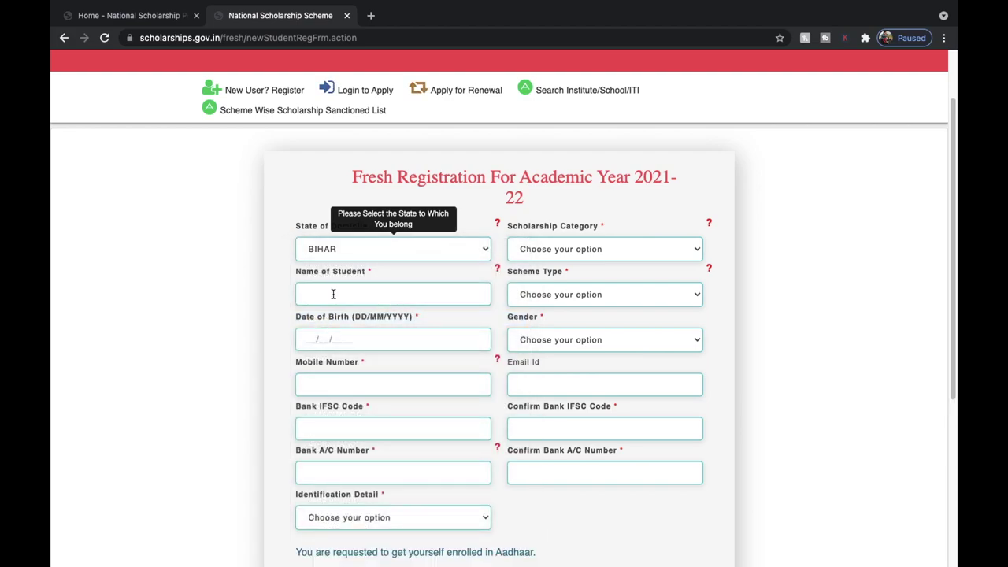
Set Scholarship Category to Post Matric/Top Class/MCM and Scheme Type to Scholarship Scheme.
click(563, 257)
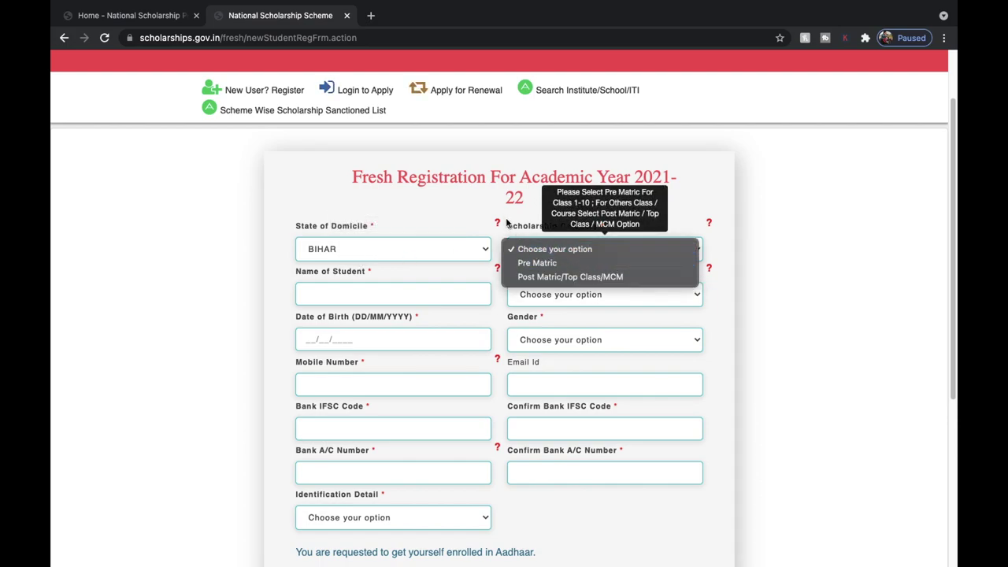
click(544, 248)
click(544, 248)
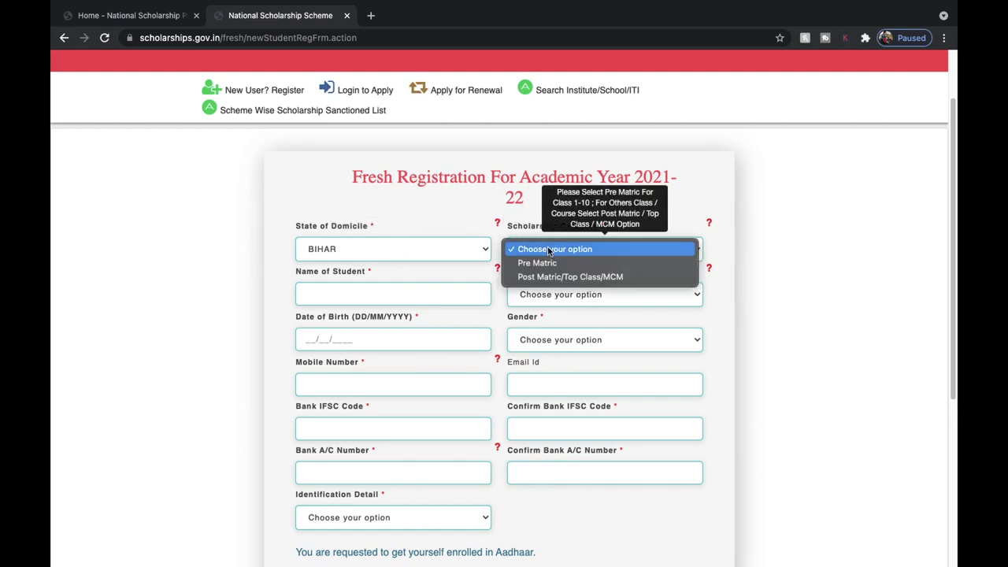
click(548, 276)
click(549, 253)
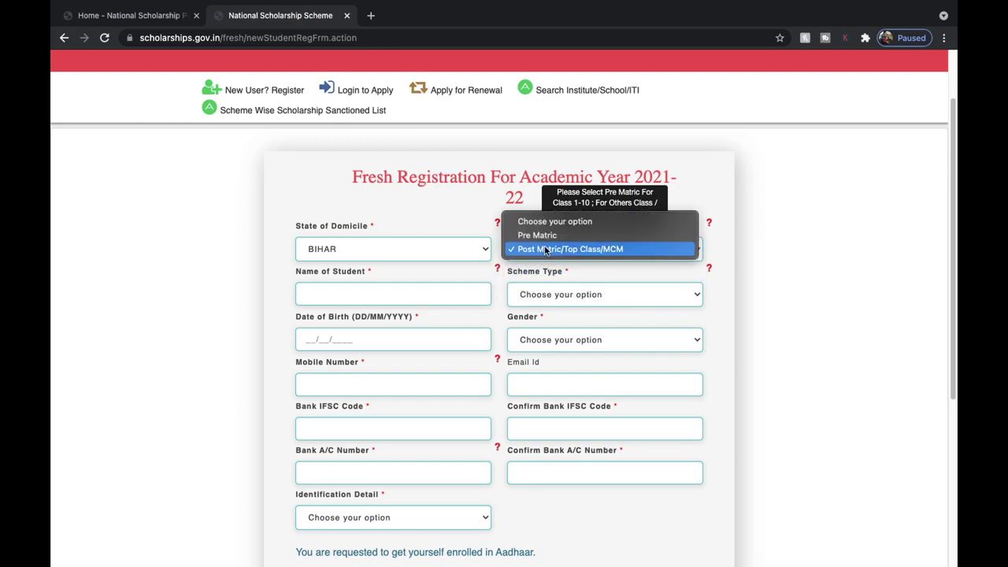
click(544, 235)
click(542, 247)
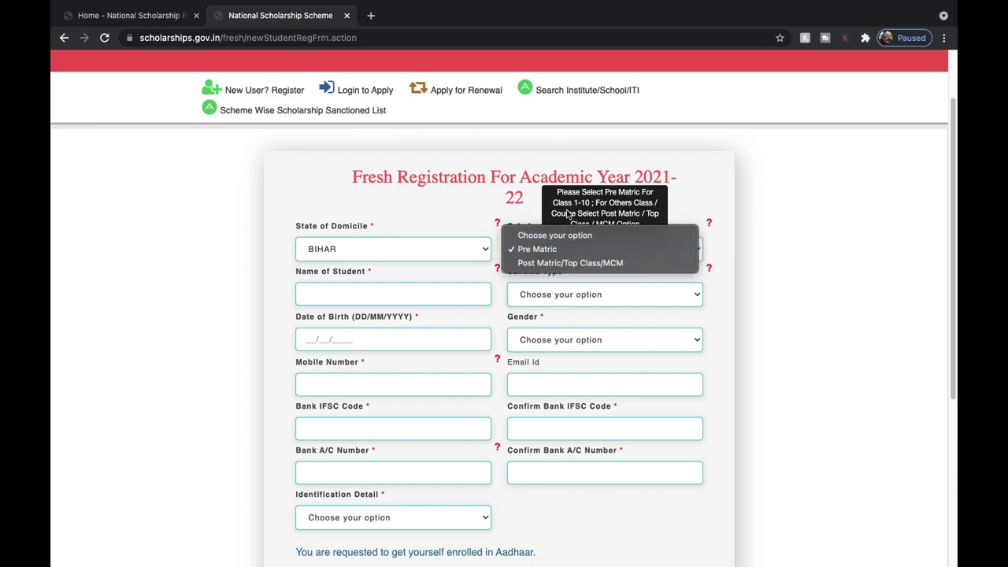
click(549, 258)
click(547, 260)
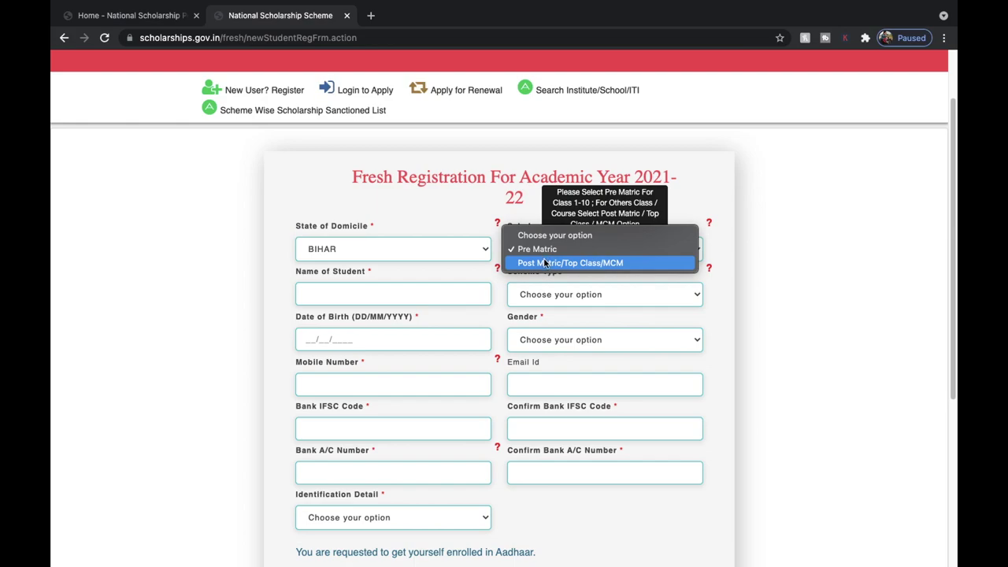
click(547, 261)
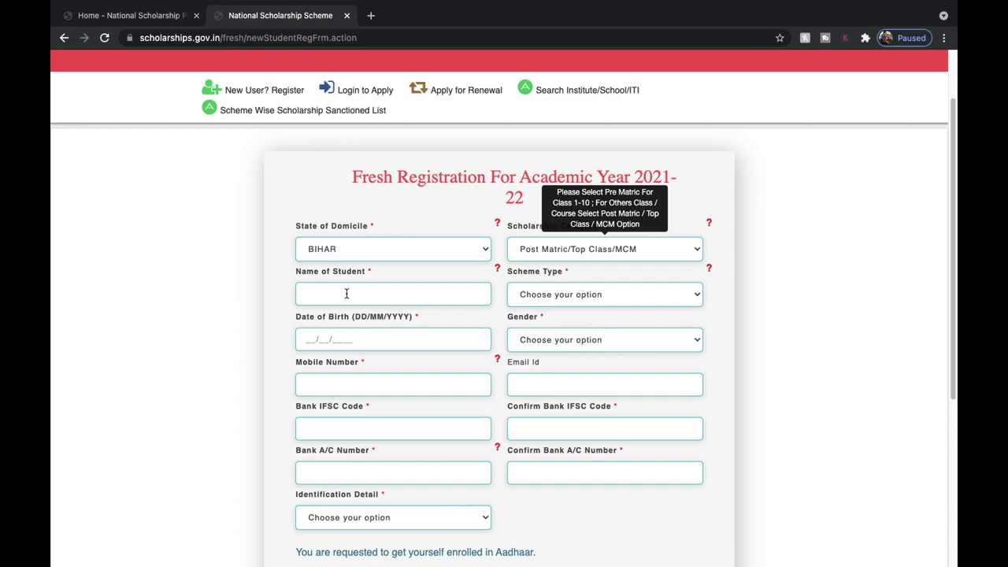
click(544, 294)
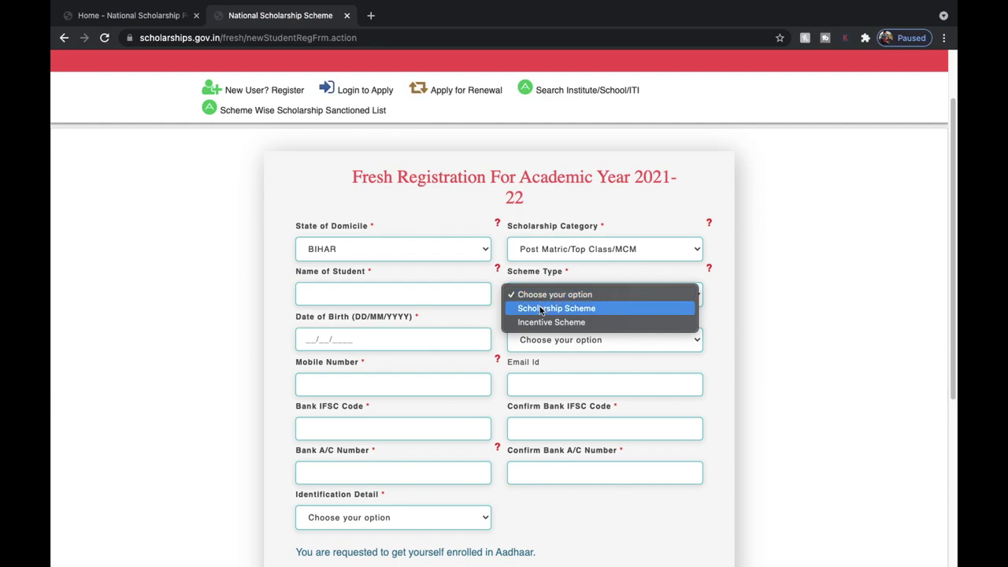
click(534, 310)
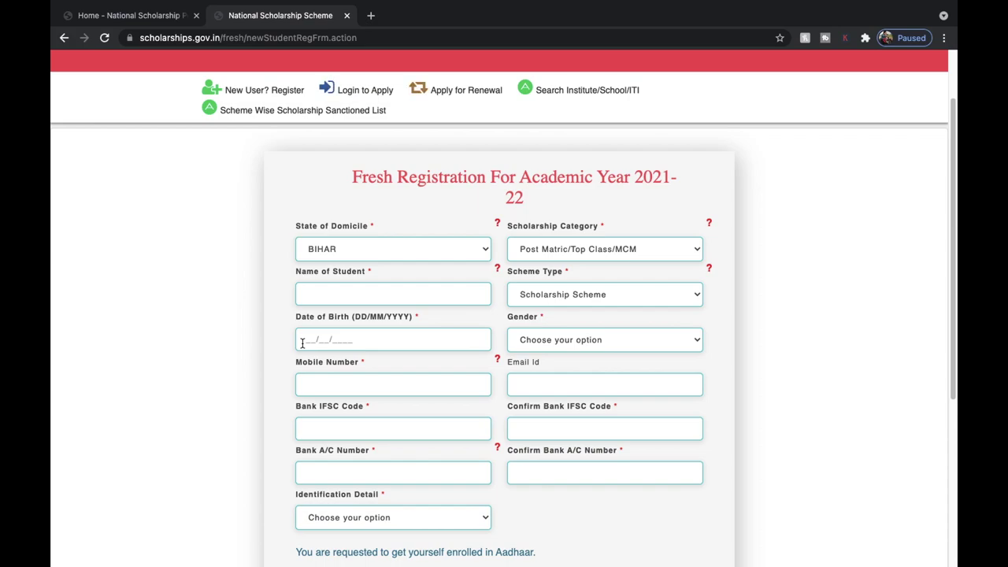
Set Gender to Male and fill in the bank IFSC code and account number with confirmations.
click(552, 340)
click(527, 367)
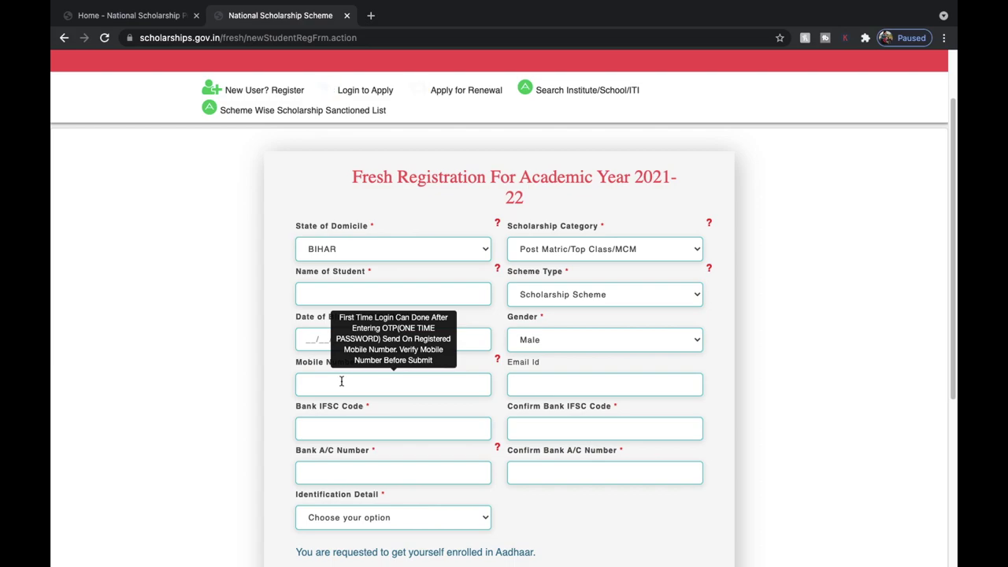
scroll(434, 354, down, 2)
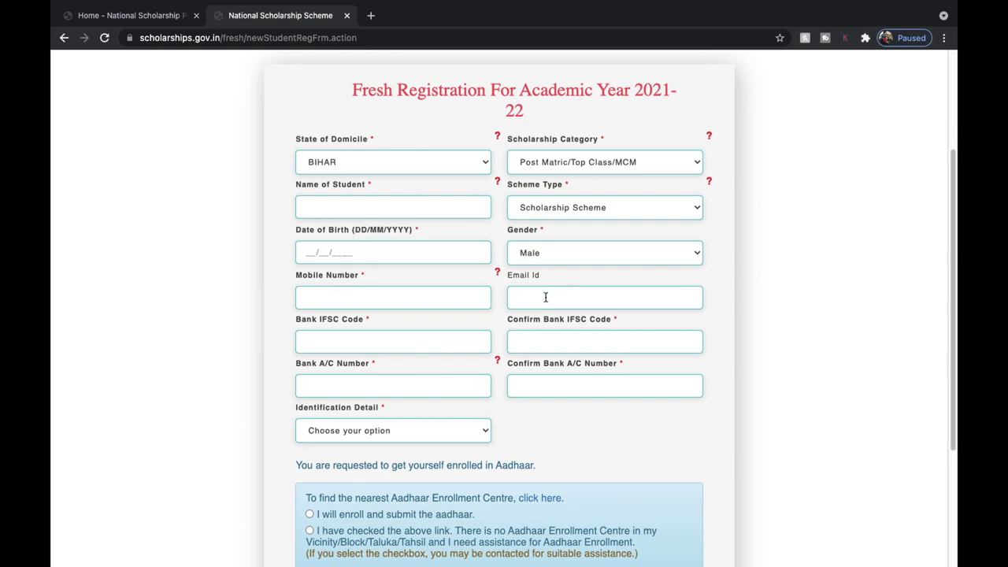
click(338, 336)
click(541, 343)
click(314, 388)
click(530, 385)
scroll(504, 389, down, 1)
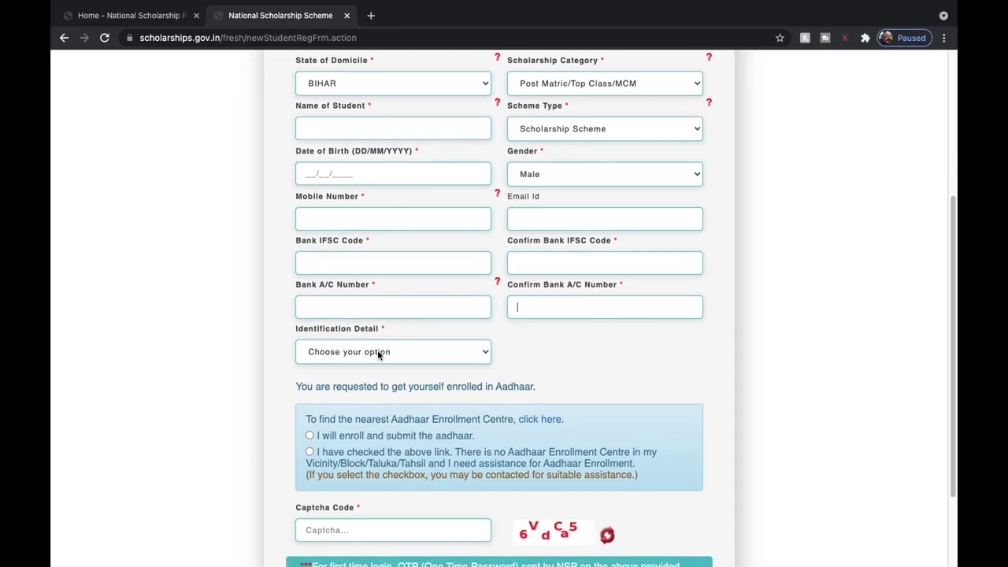
Enter the date of birth and choose Aadhaar Enrolment ID as identification detail.
click(377, 352)
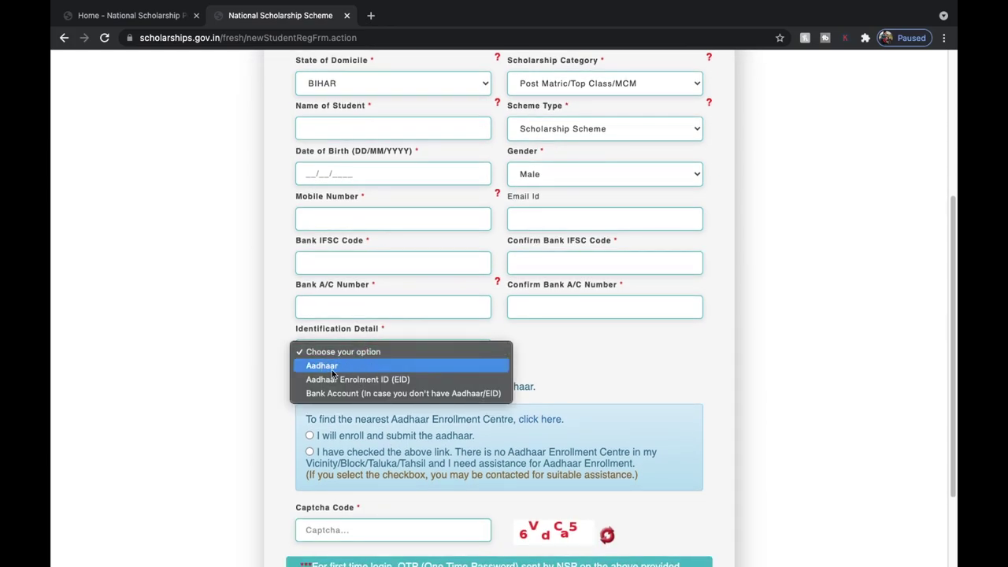
click(332, 371)
click(618, 347)
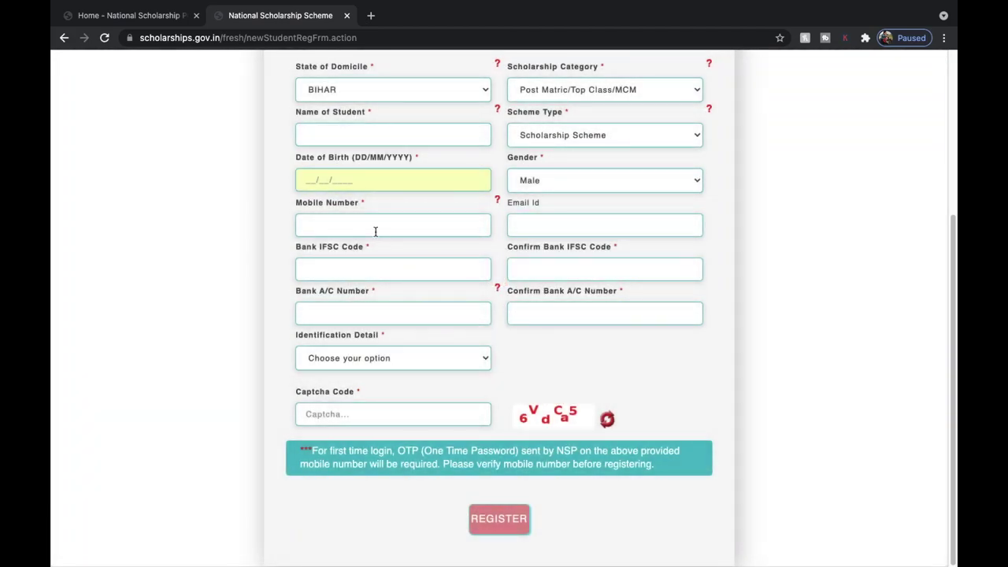
click(316, 186)
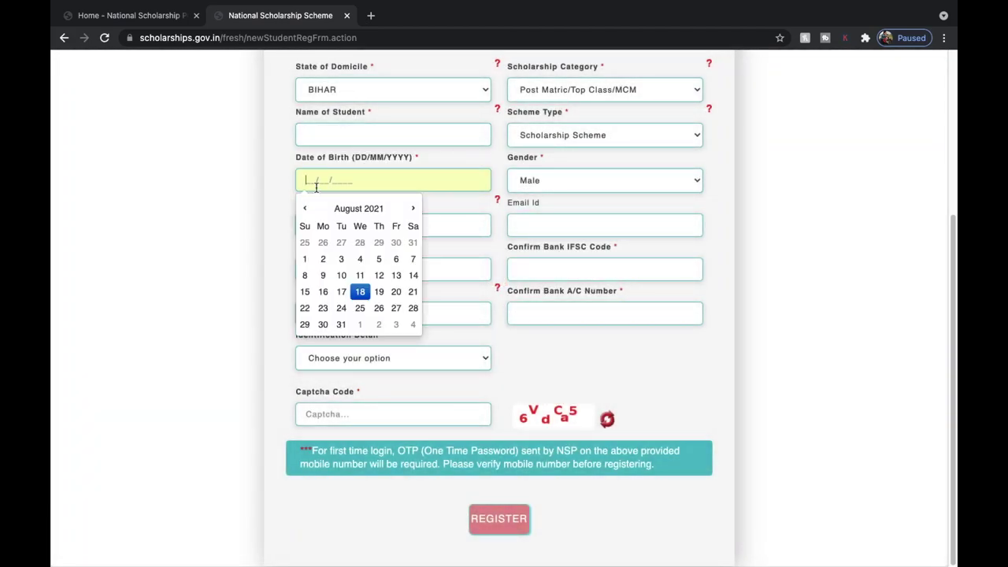
text(09/02/1997)
click(320, 356)
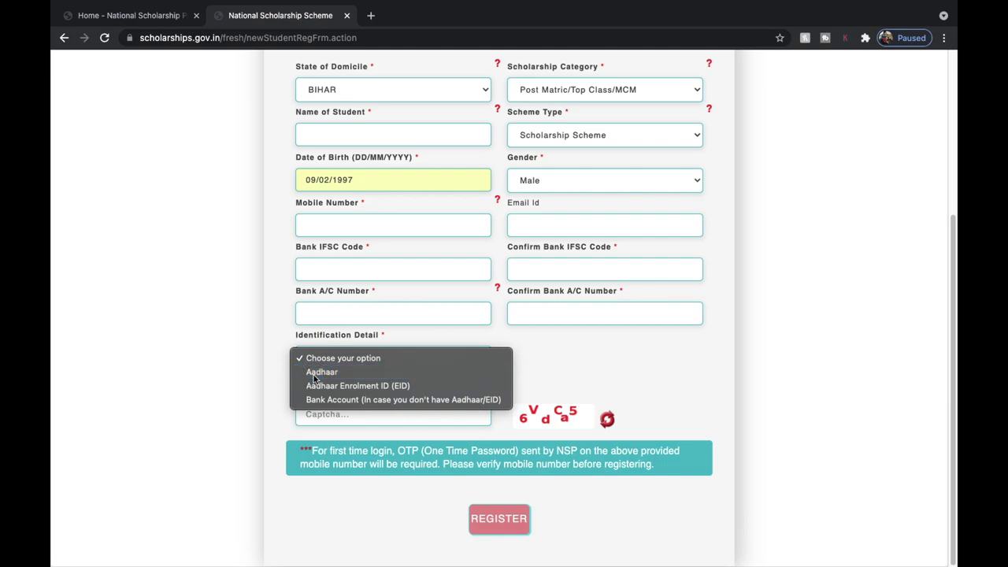
click(313, 377)
click(567, 357)
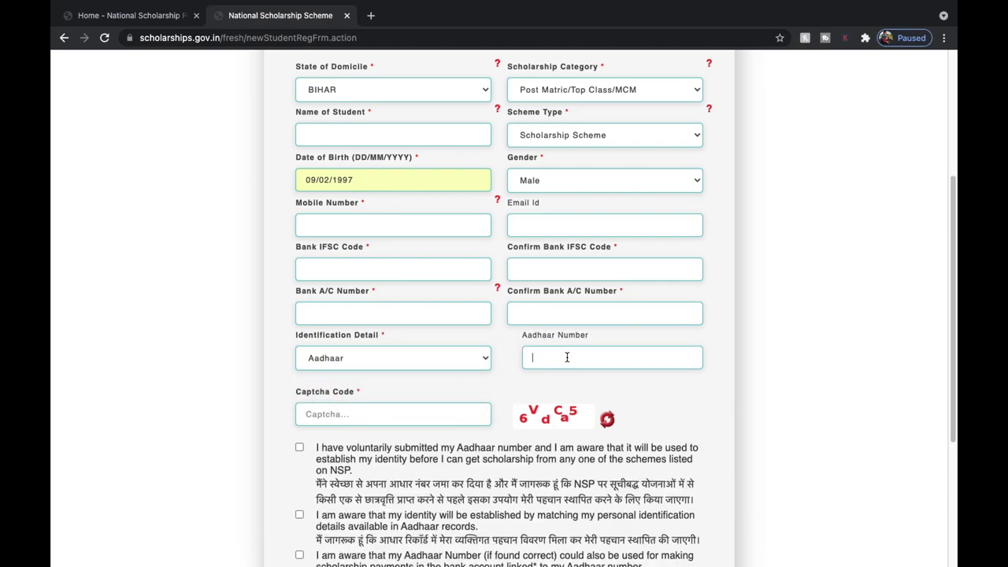
click(386, 360)
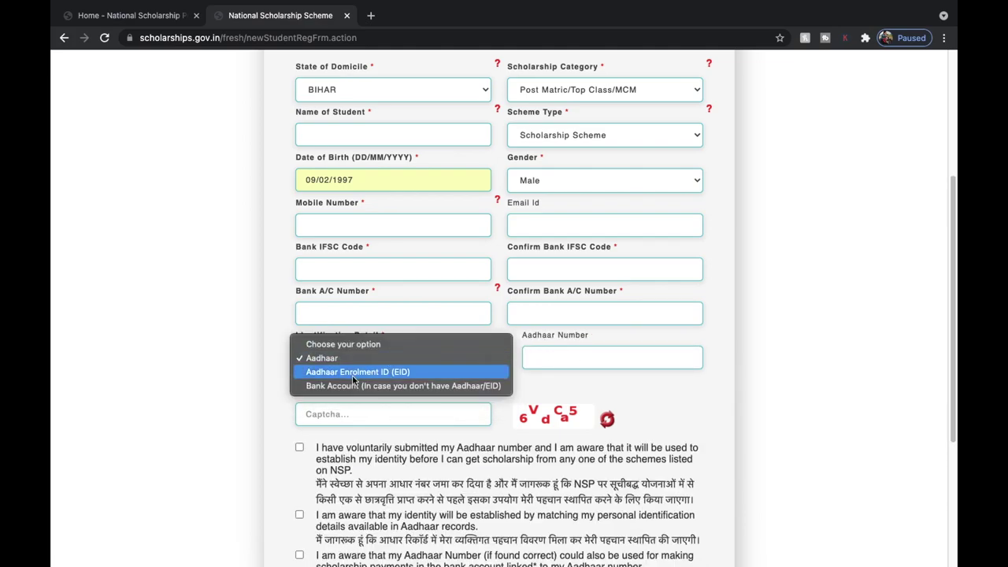
click(394, 370)
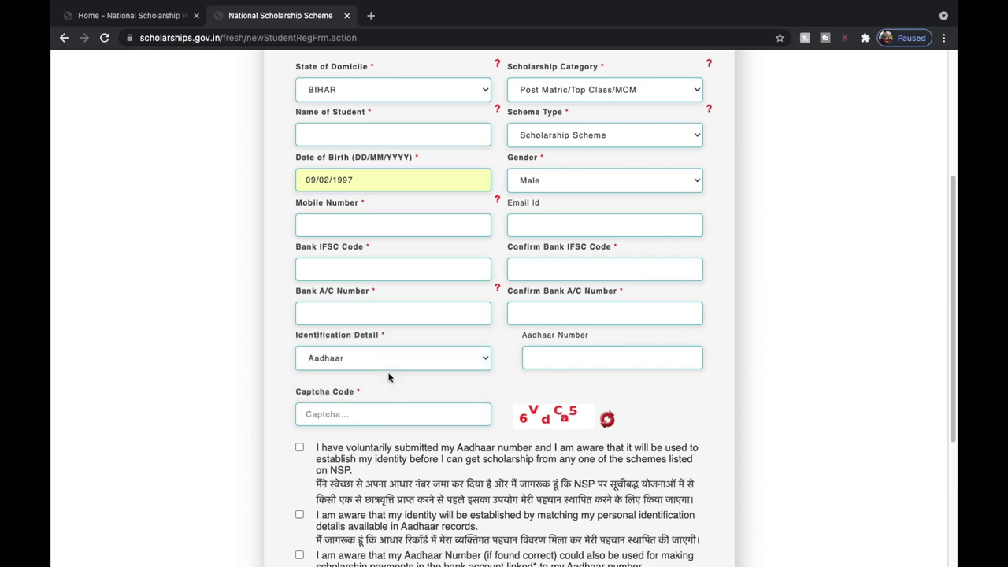
Try Bank Account identification and its enrolment options, then switch identification back to Aadhaar.
scroll(377, 362, down, 2)
click(346, 233)
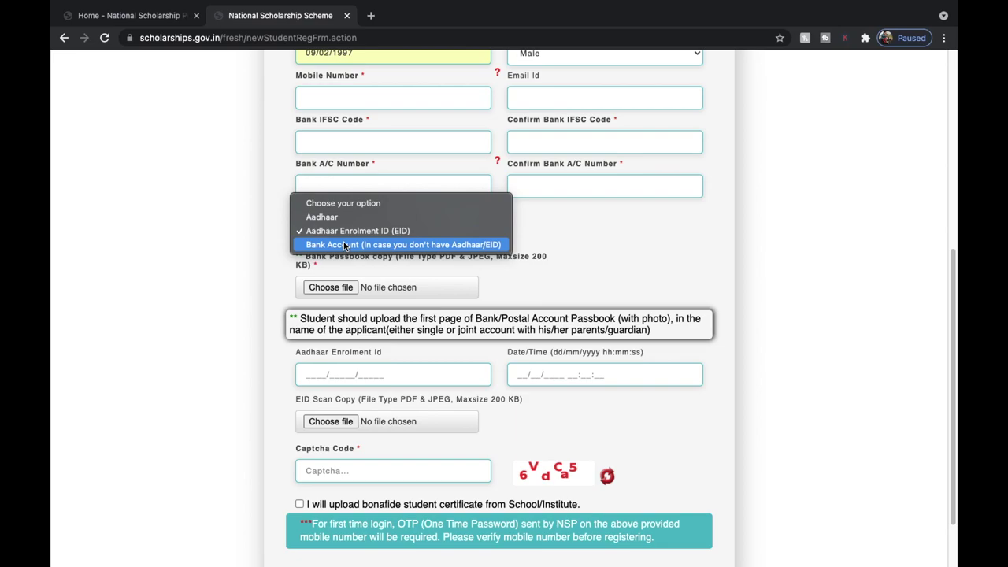
click(344, 244)
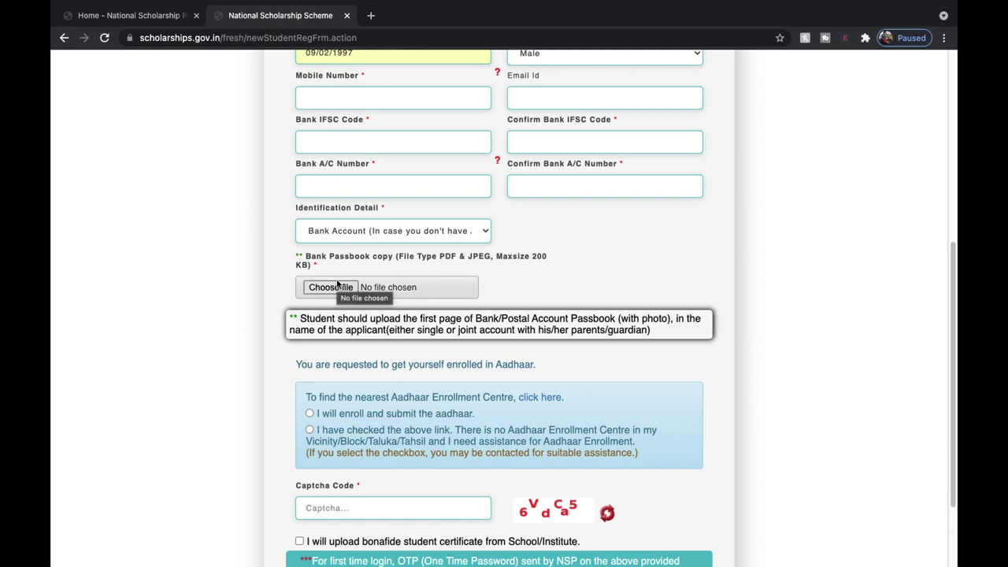
click(309, 431)
click(310, 413)
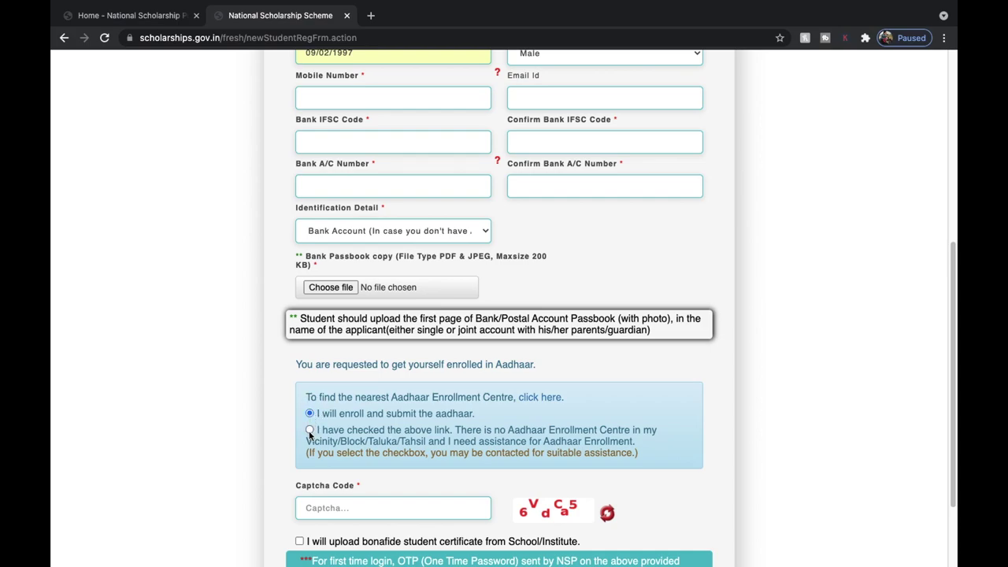
click(310, 431)
click(364, 232)
click(337, 201)
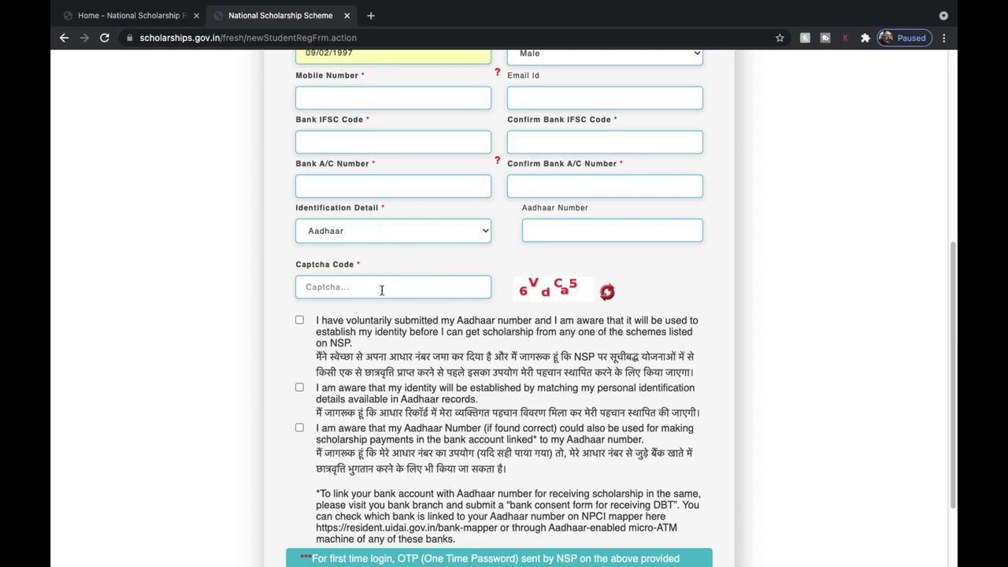
Refresh the captcha image twice and enter the displayed captcha code.
click(607, 293)
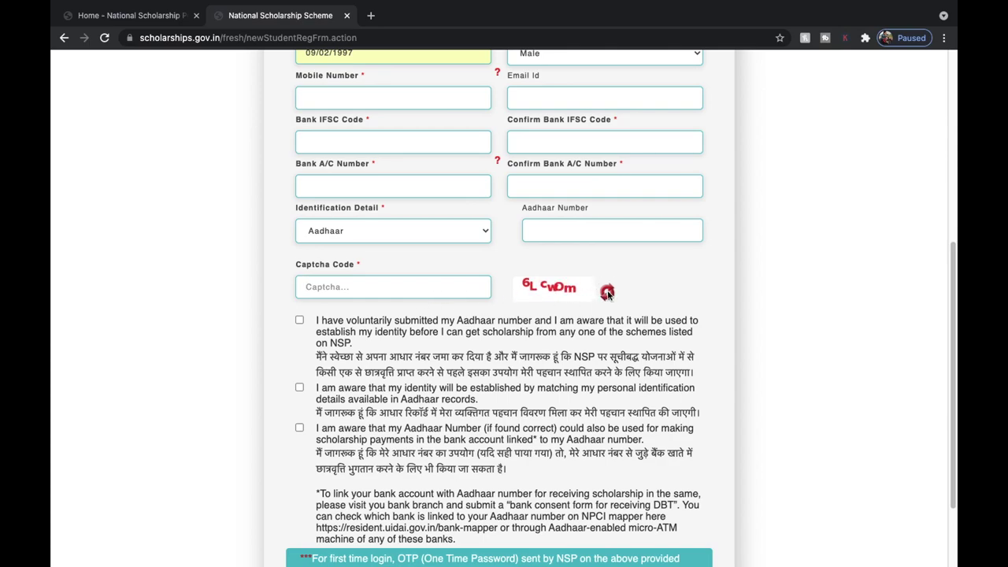
click(607, 293)
click(419, 293)
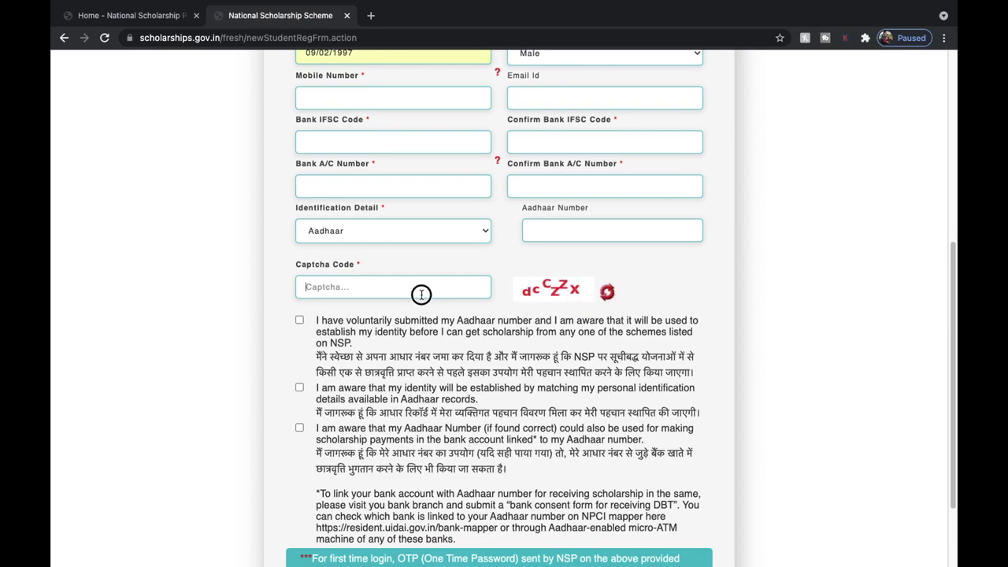
text(dcC)
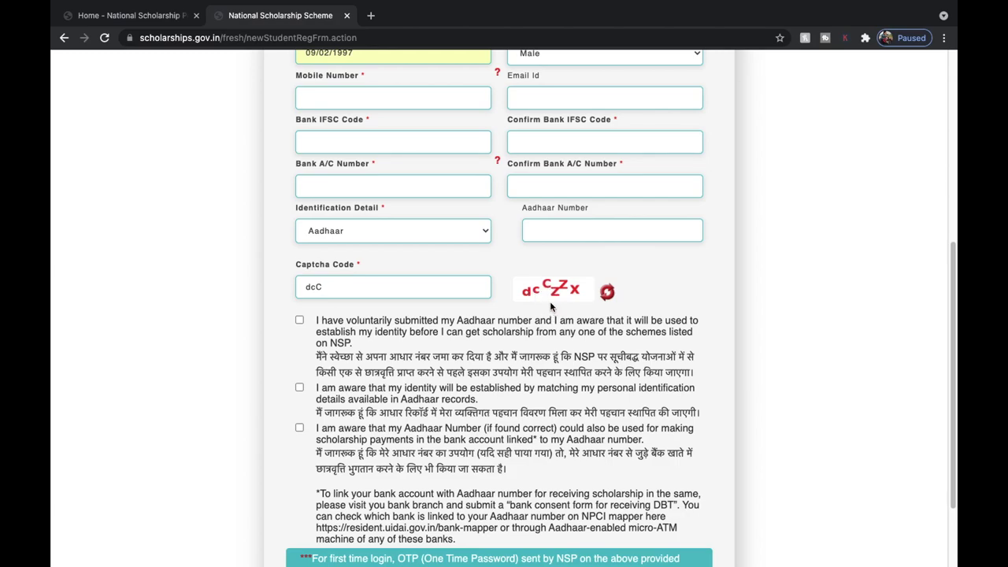
text(ZZX)
Tick all three Aadhaar consent statements and submit the student registration.
scroll(333, 329, down, 3)
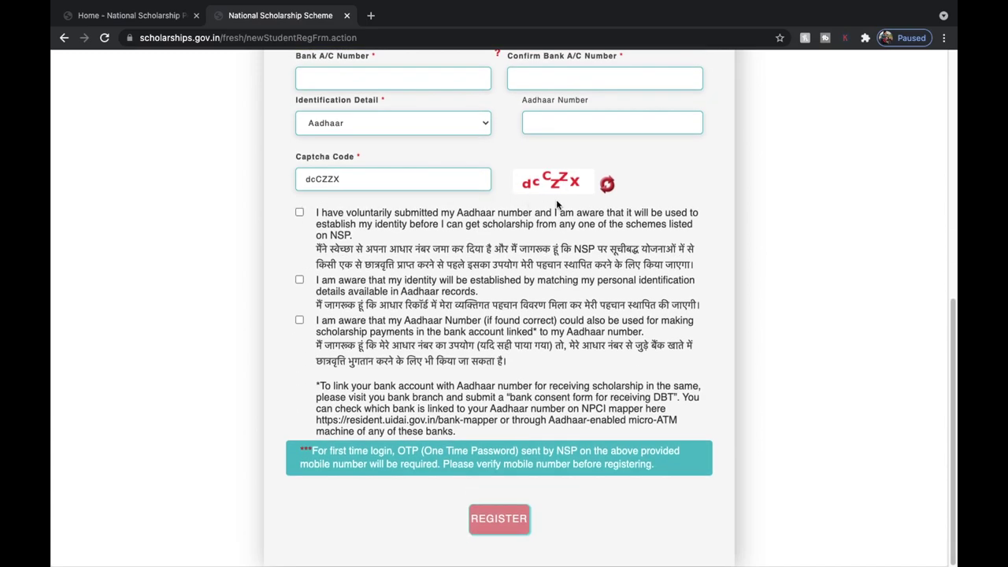
click(299, 214)
click(299, 280)
click(299, 321)
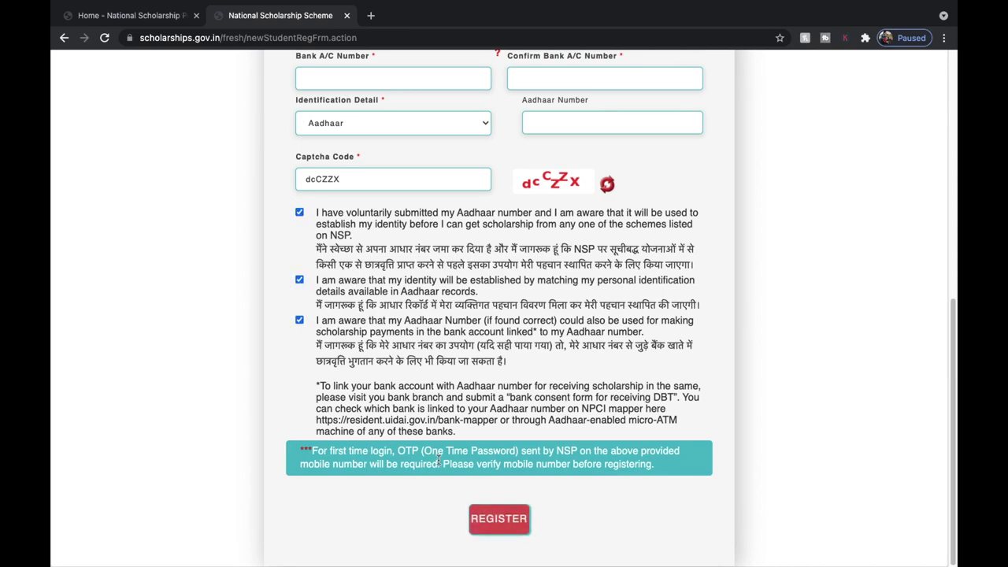
click(505, 524)
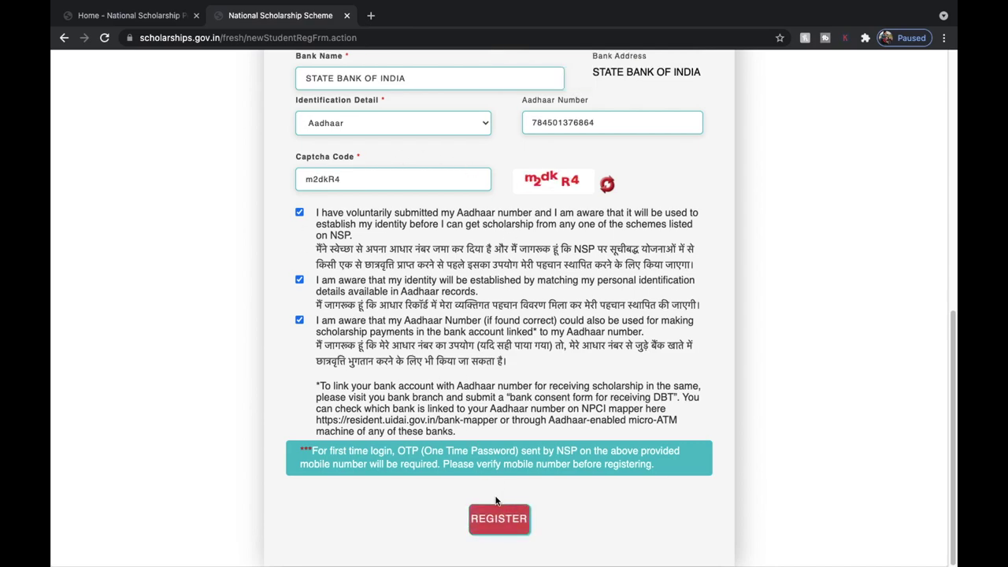
click(503, 516)
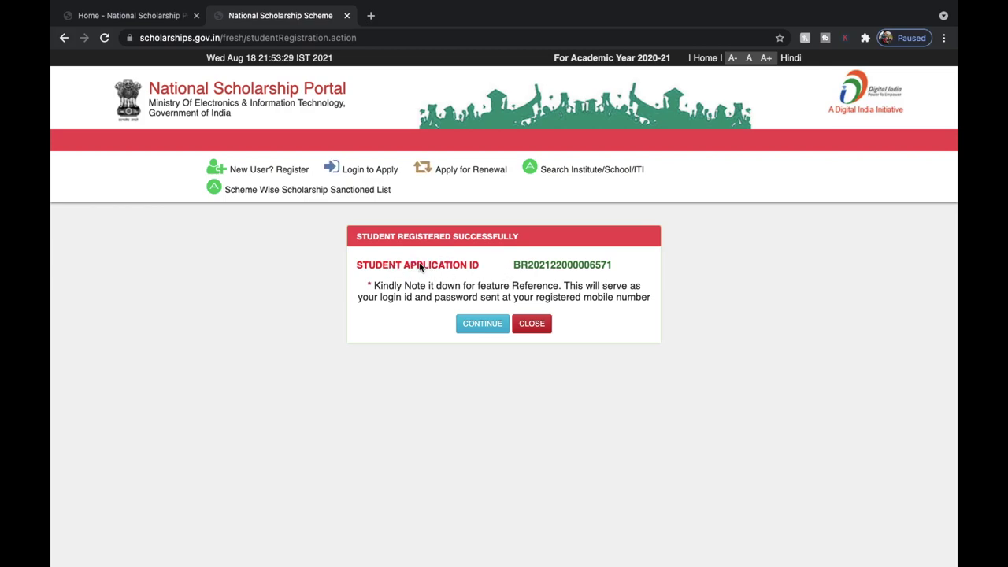
Note the new application ID, continue to the fresh application login page, and reload it.
drag(513, 269, 621, 270)
click(621, 271)
click(494, 329)
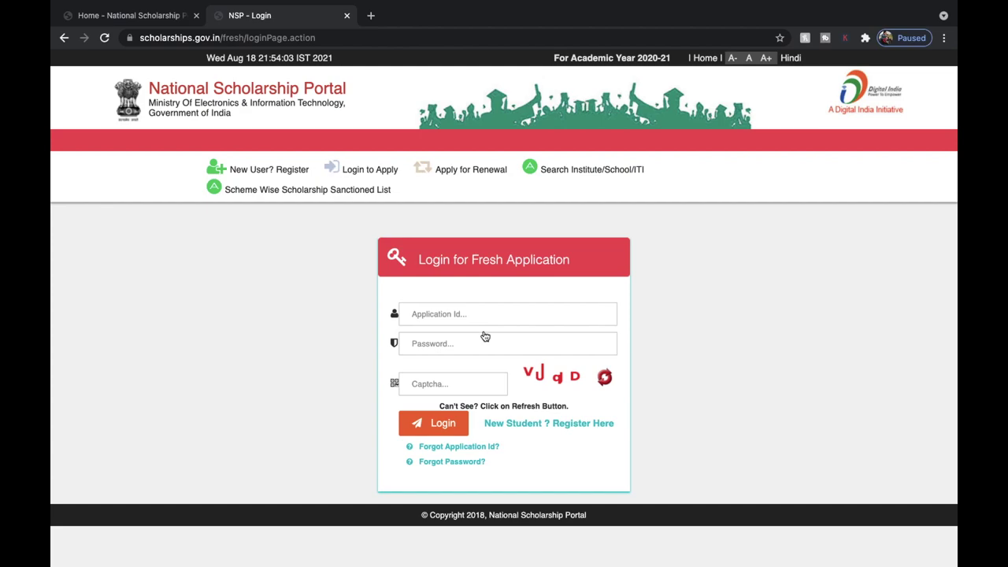
click(428, 318)
click(426, 344)
click(427, 386)
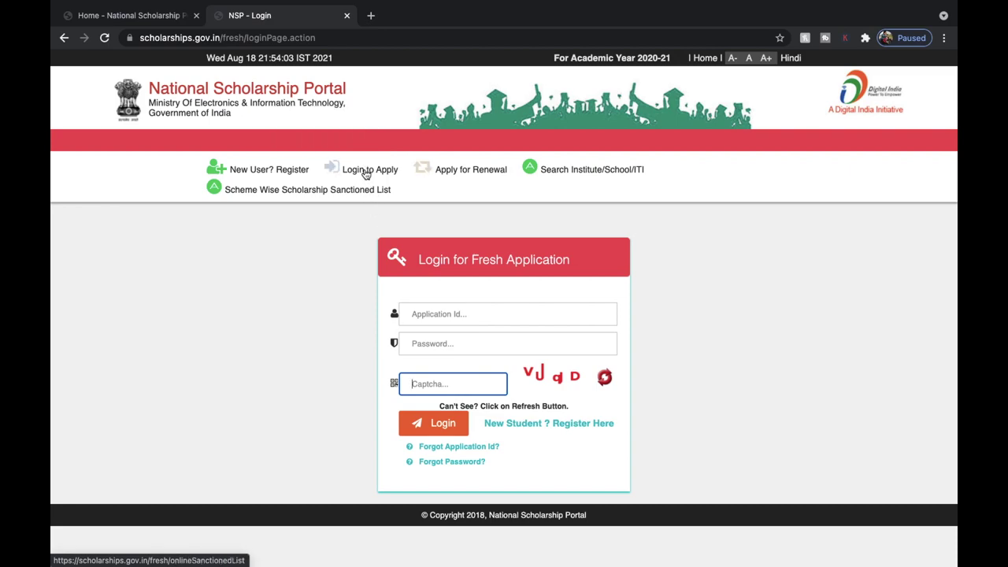
click(367, 170)
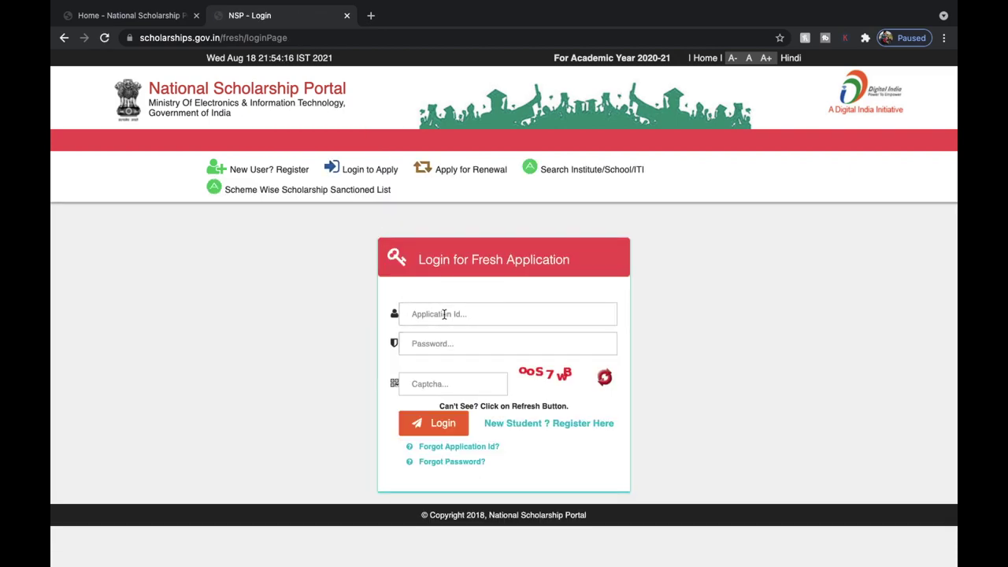
Attempt to type the login details manually, then erase the mistaken entry.
click(430, 315)
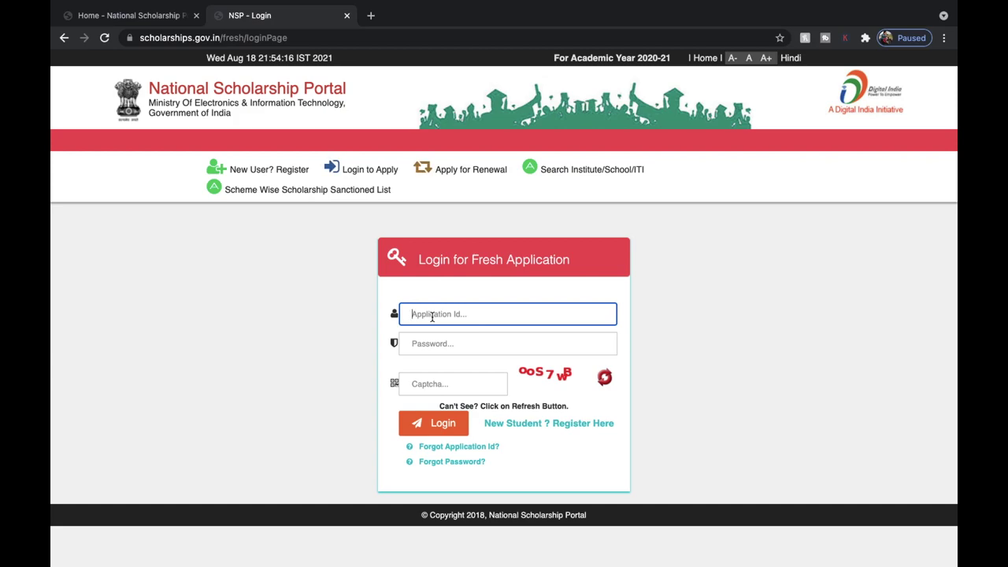
click(422, 345)
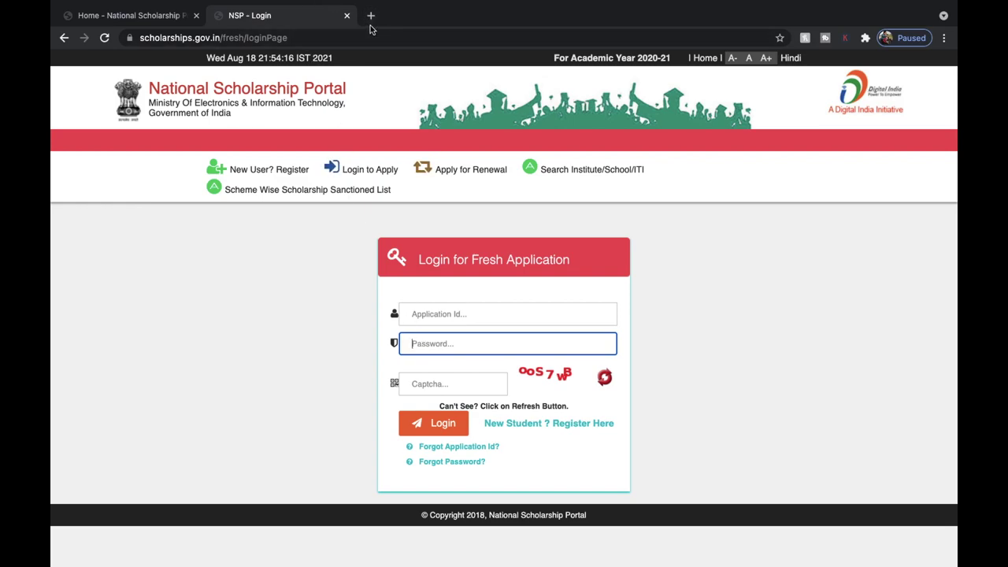
click(429, 318)
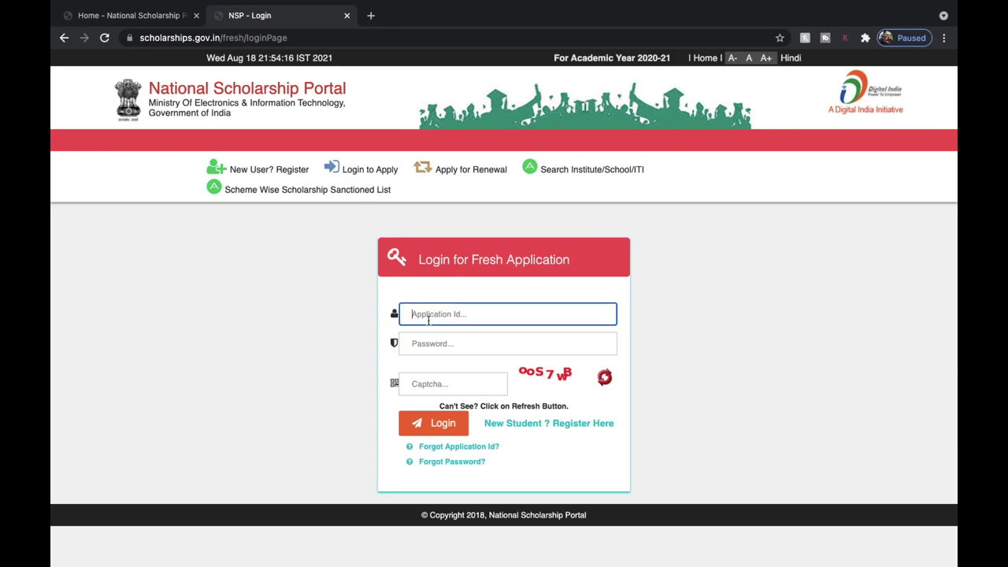
key(BackSpace)
key(BackSpace)
key(BackSpace)
key(BackSpace)
key(BackSpace)
key(BackSpace)
key(BackSpace)
key(BackSpace)
key(BackSpace)
key(BackSpace)
key(BackSpace)
Autofill the saved Application Id and password, enter the captcha, and log in.
click(427, 346)
click(415, 311)
key(Down)
key(Return)
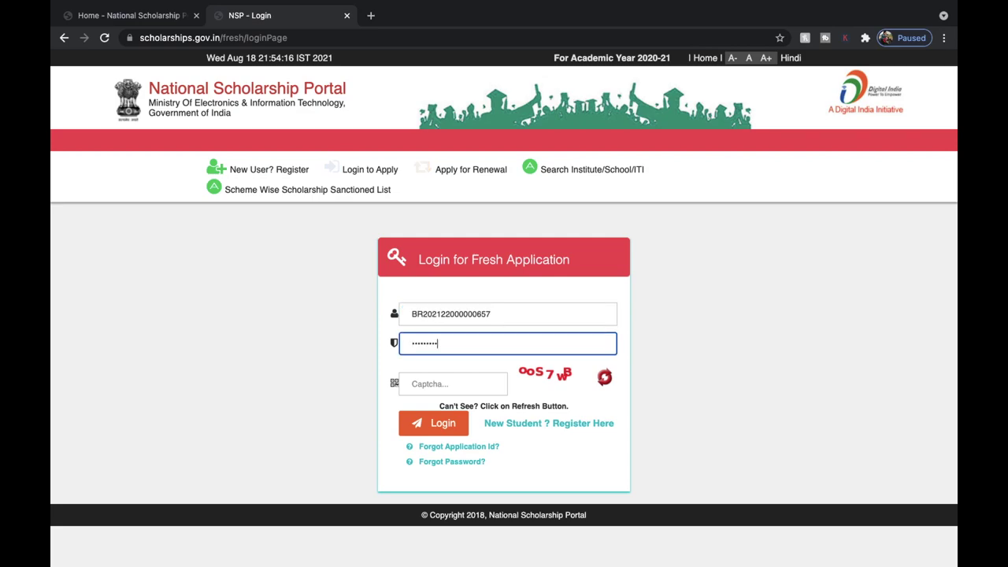
click(418, 383)
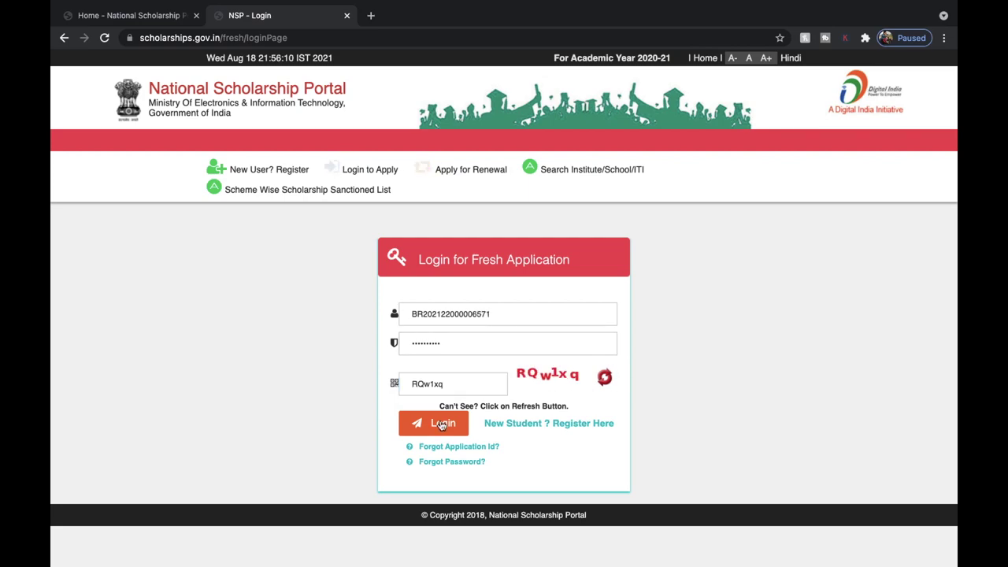
click(442, 423)
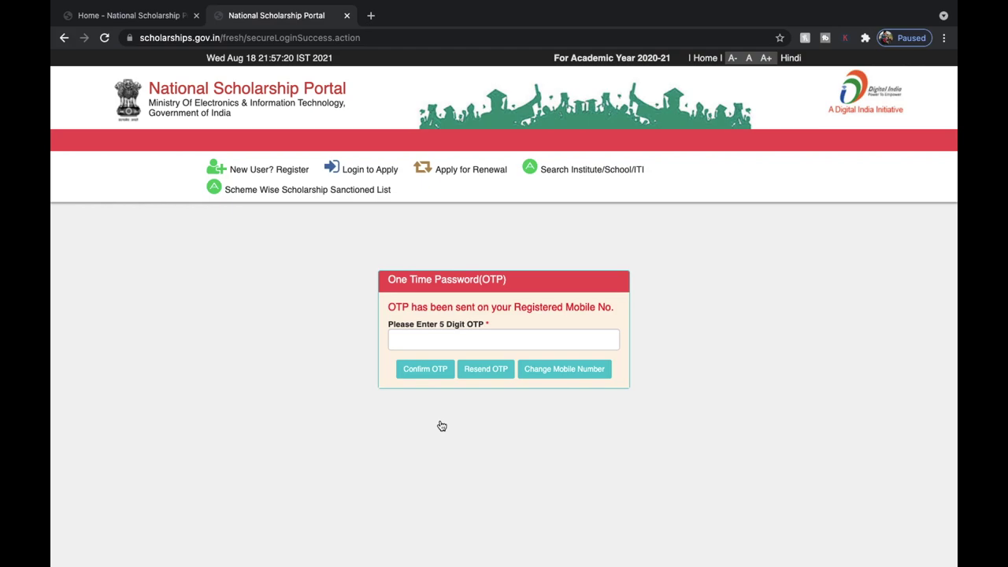
Enter the five-character one-time password received and confirm it.
click(403, 345)
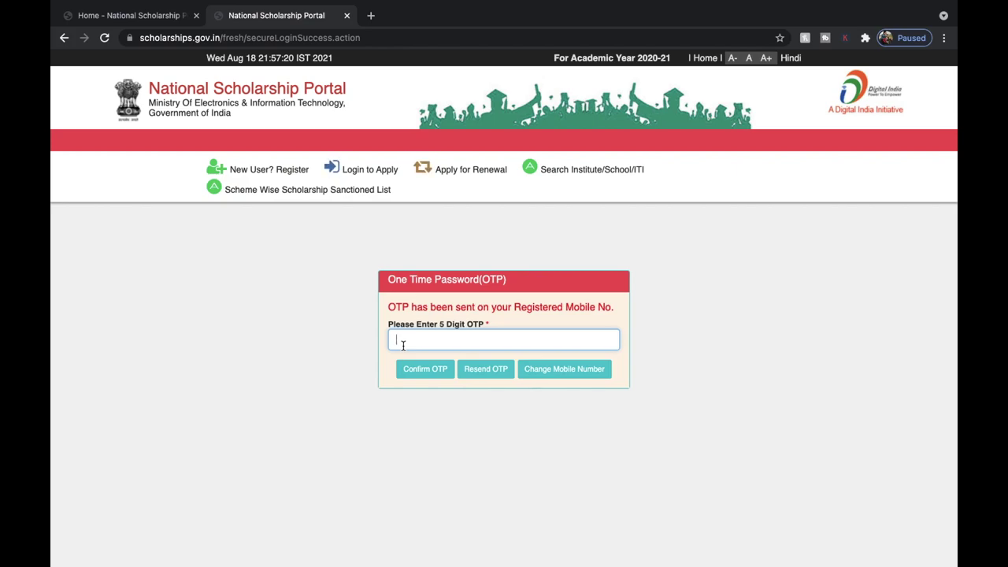
click(423, 370)
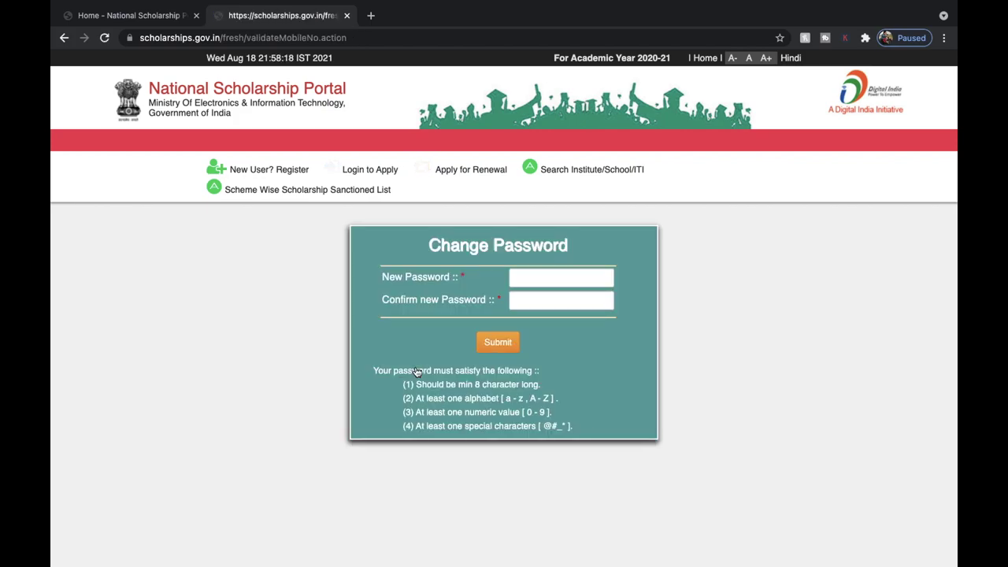
Paste the new password into both the password and confirmation fields, then submit.
click(517, 275)
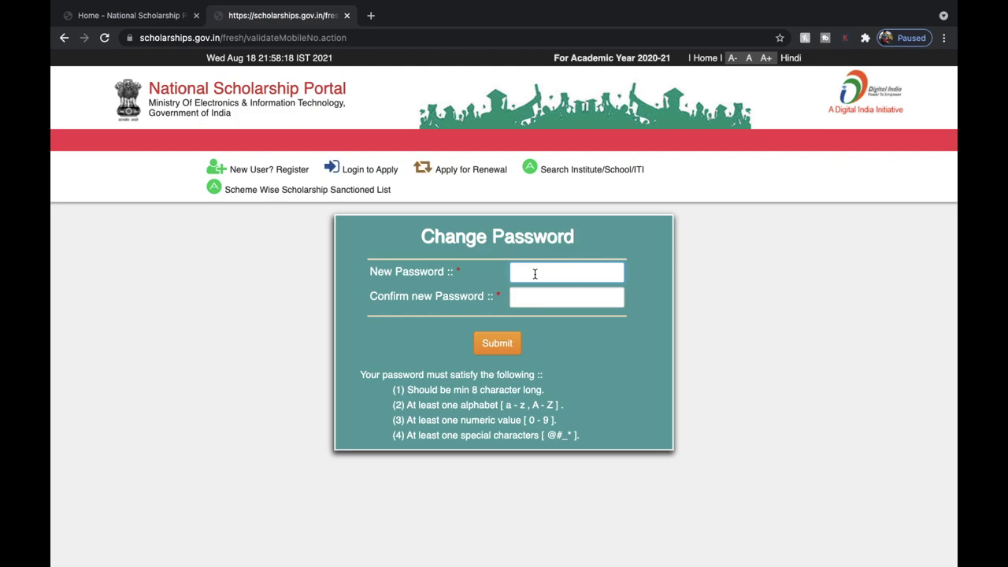
key(super+v)
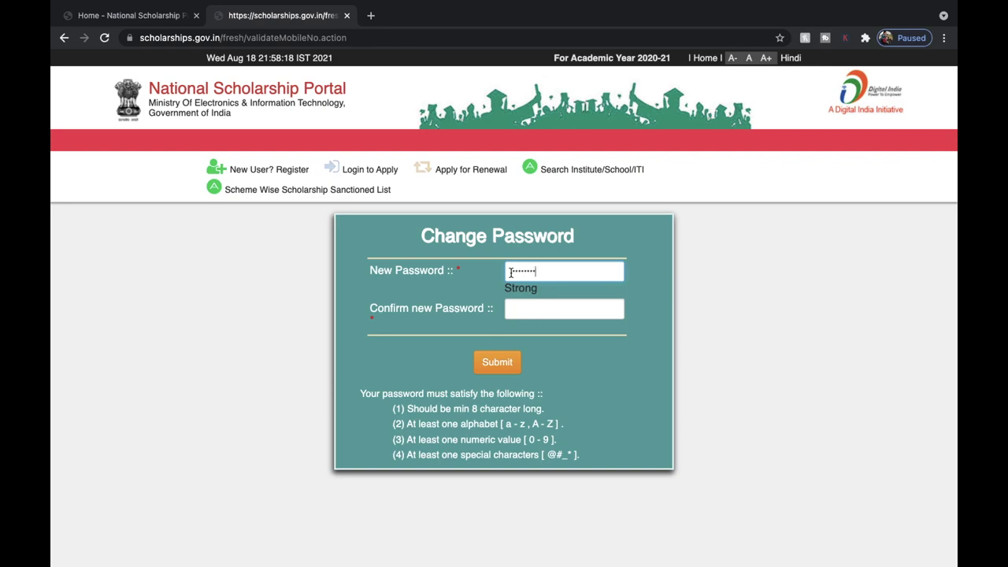
click(518, 309)
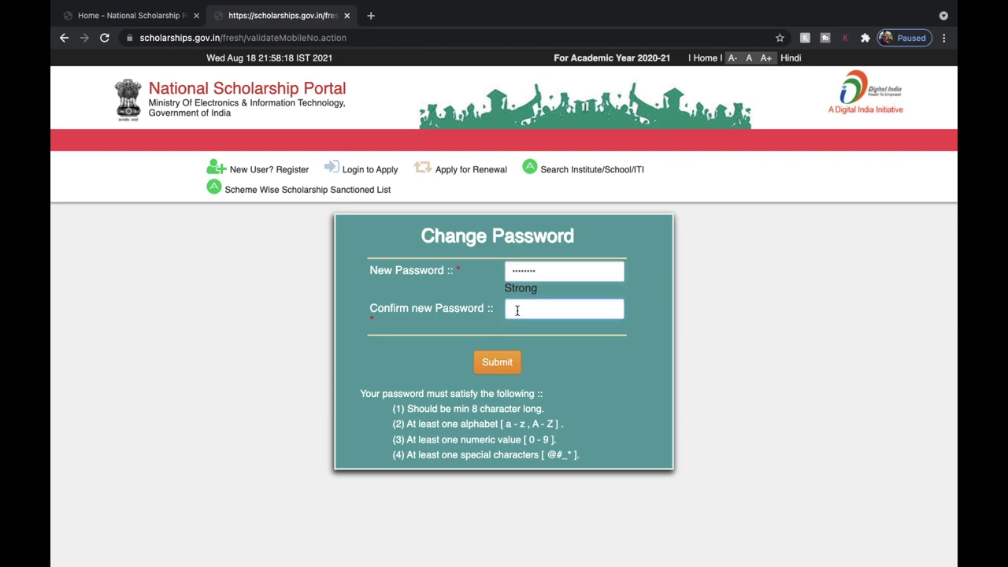
key(super+v)
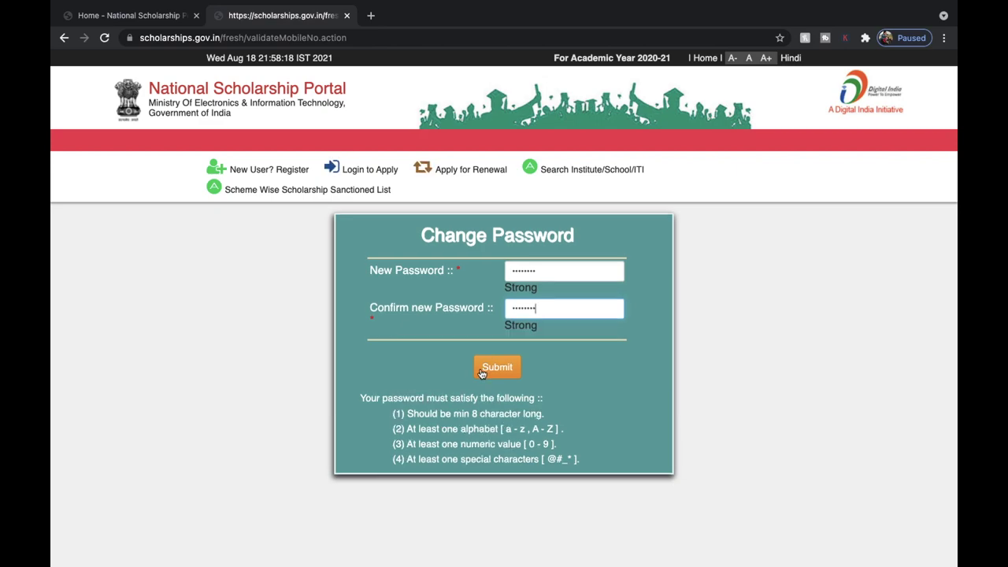
click(487, 370)
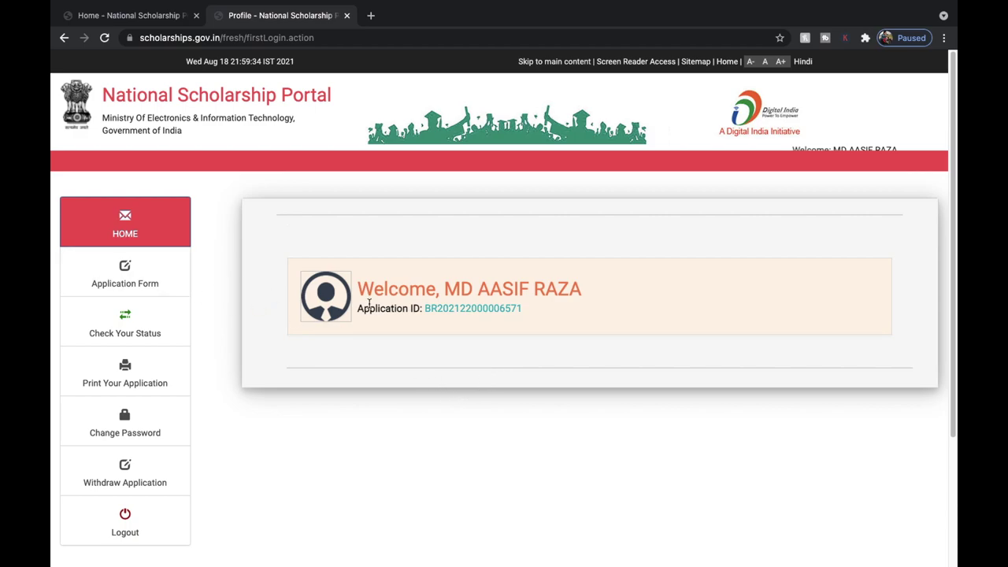
Look over the profile home page, then open Application Form from the left sidebar.
scroll(472, 172, down, 3)
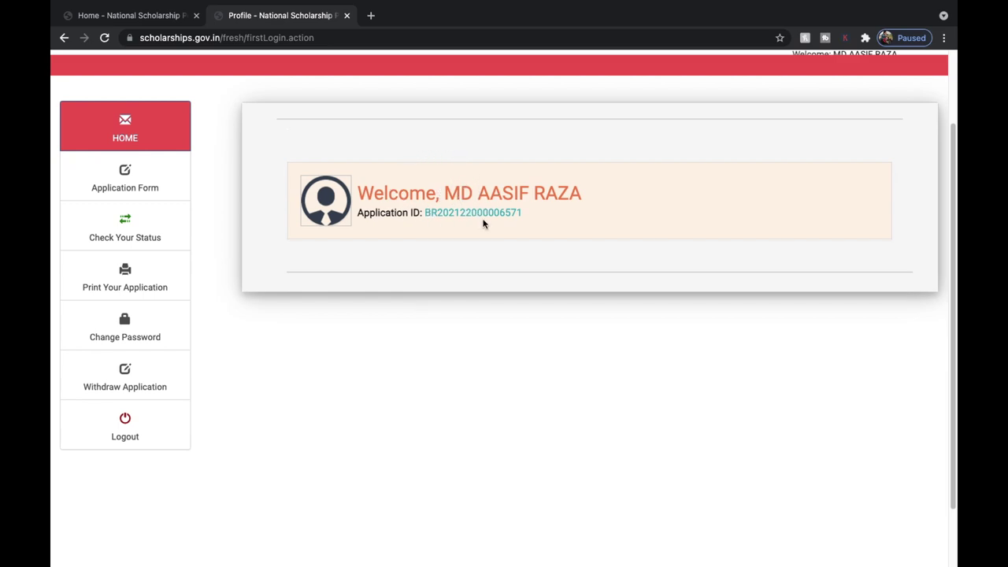
scroll(484, 224, up, 3)
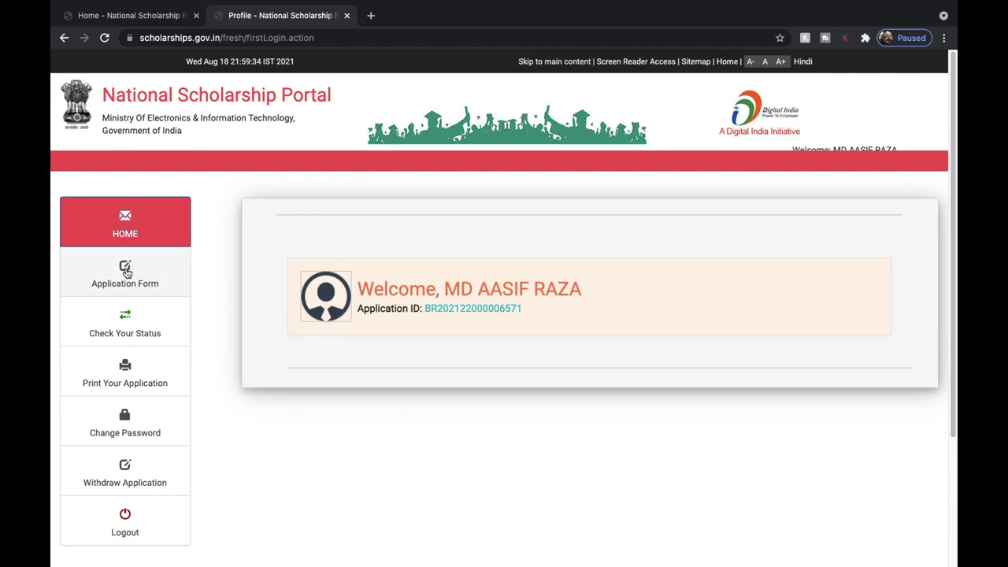
click(120, 281)
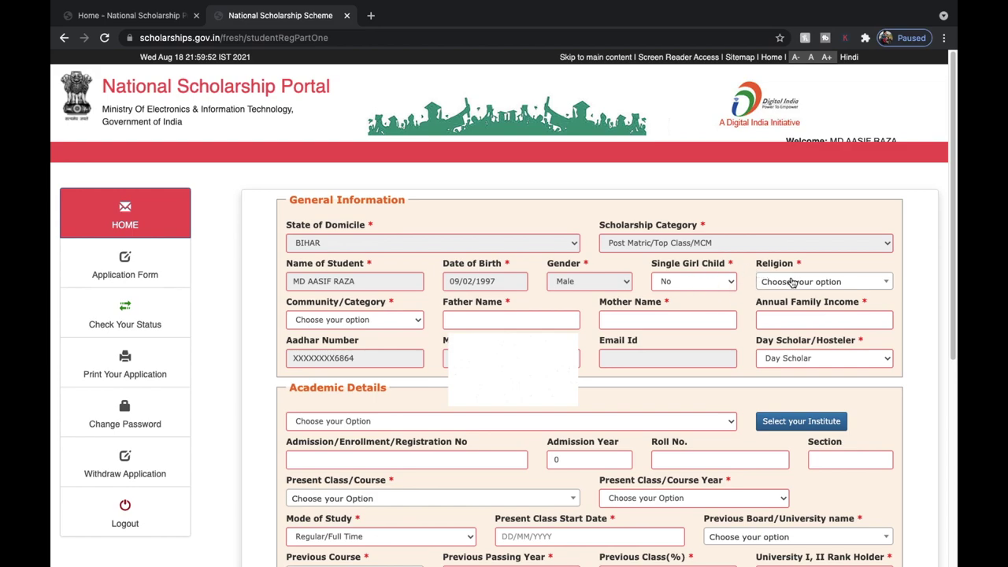
Set religion to Muslim, Community/Category to GENERAL, and Day Scholar/Hosteler to Hosteler.
click(792, 282)
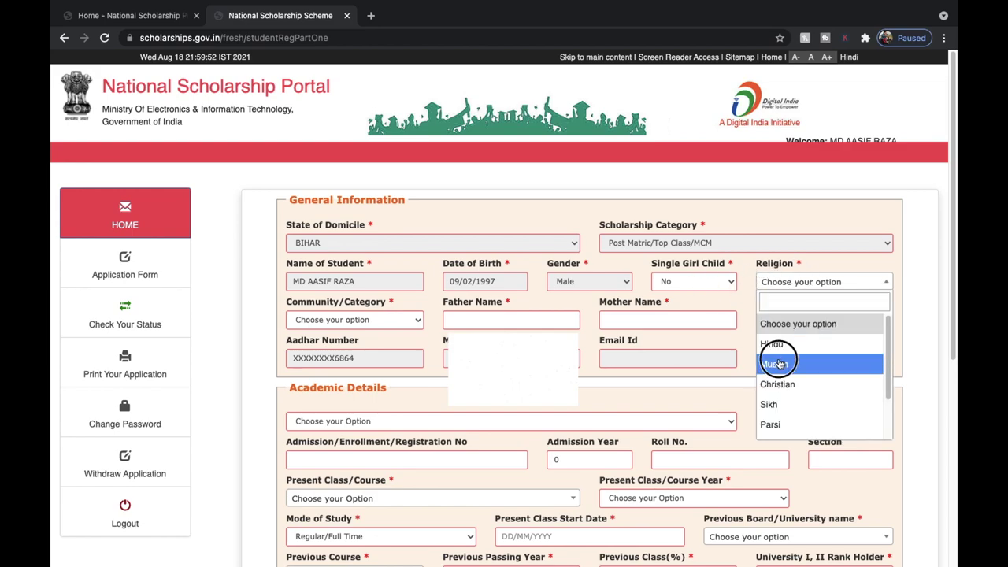
click(782, 362)
click(352, 319)
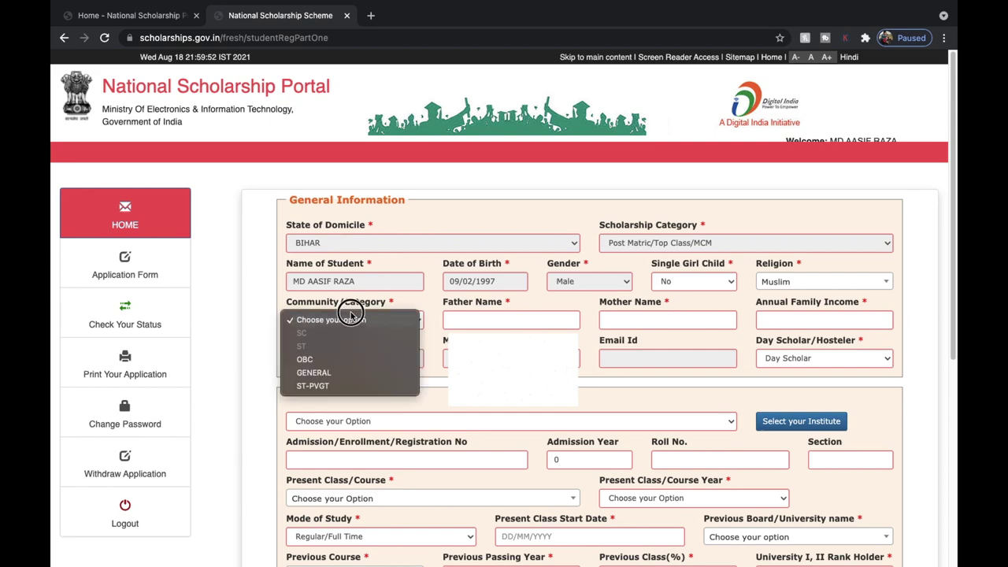
click(319, 373)
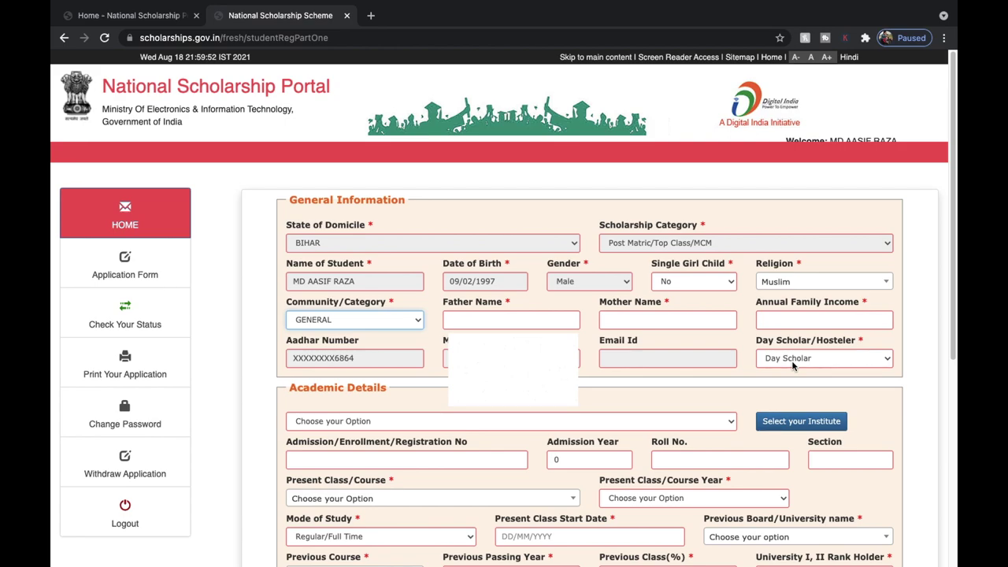
click(793, 365)
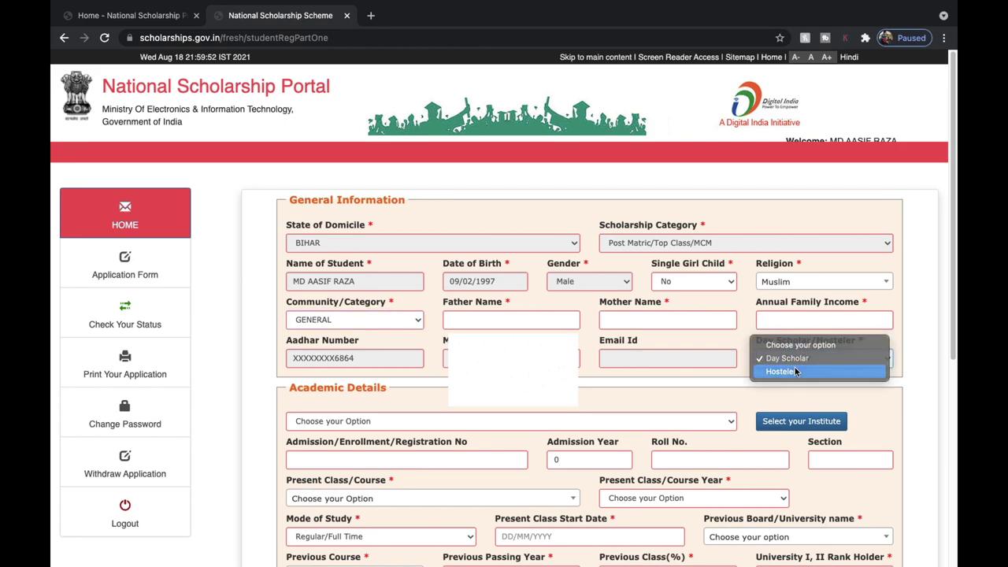
click(795, 370)
click(790, 362)
click(794, 361)
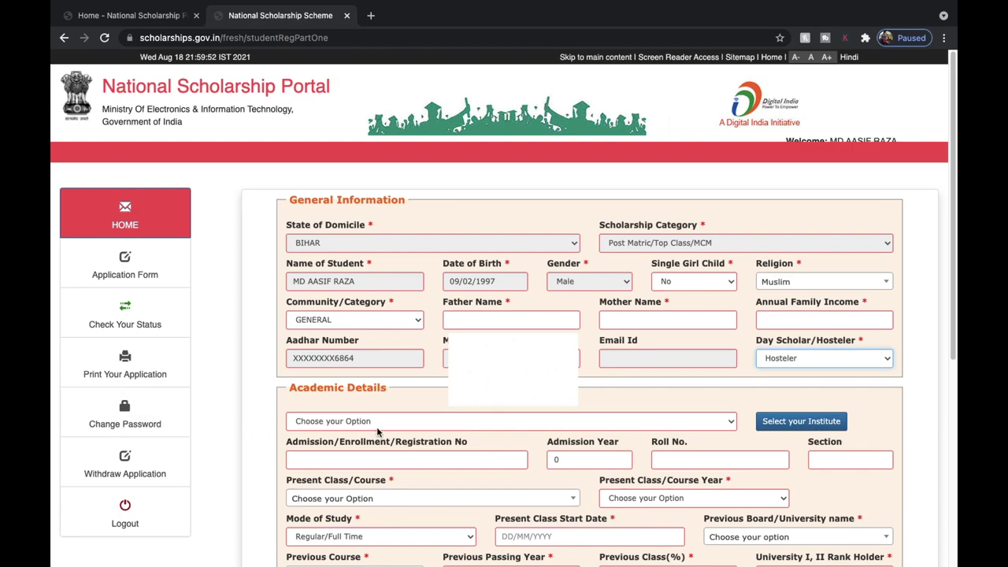
In the institute selection window, set State to RAJASTHAN and District to JAIPUR.
click(386, 425)
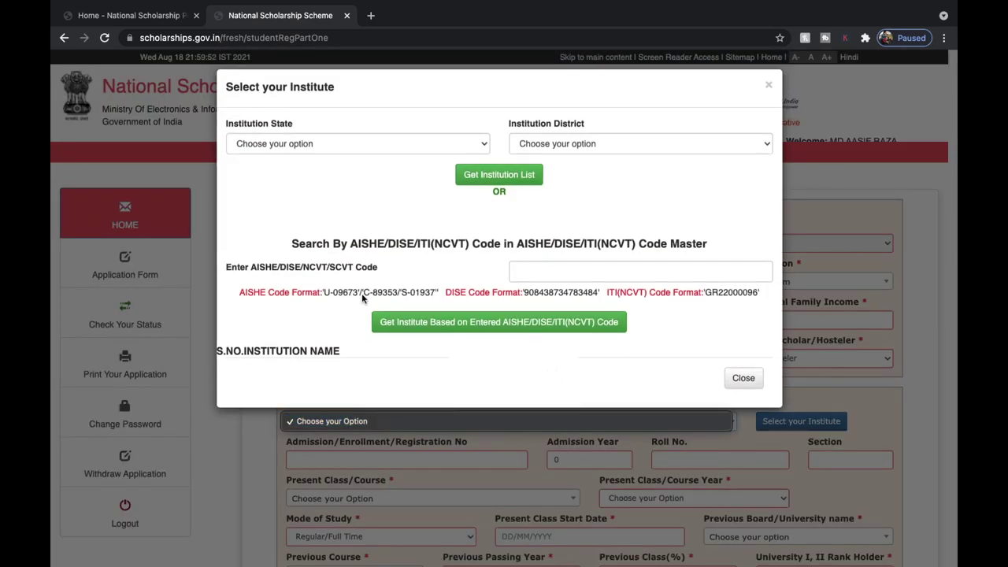
click(766, 85)
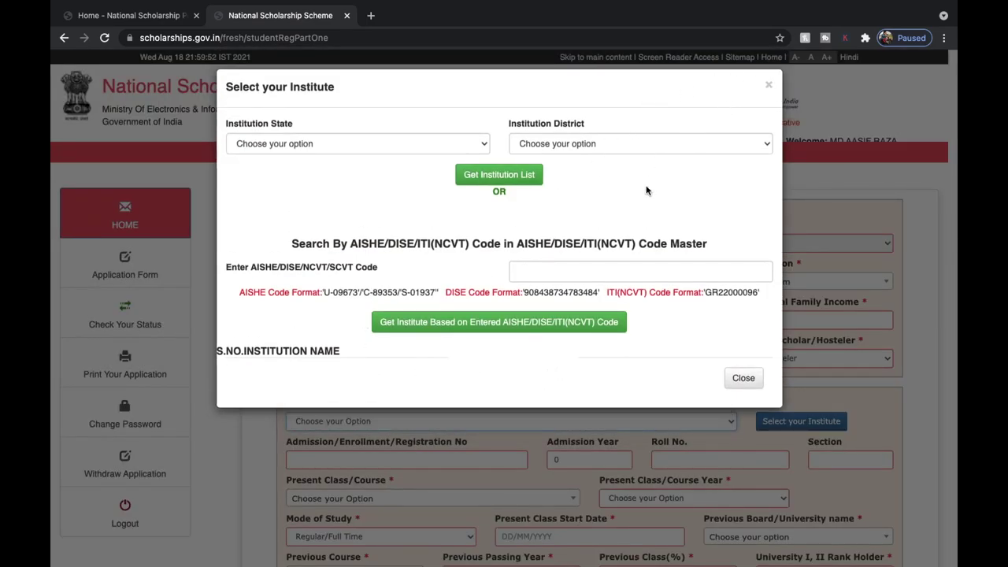
click(768, 85)
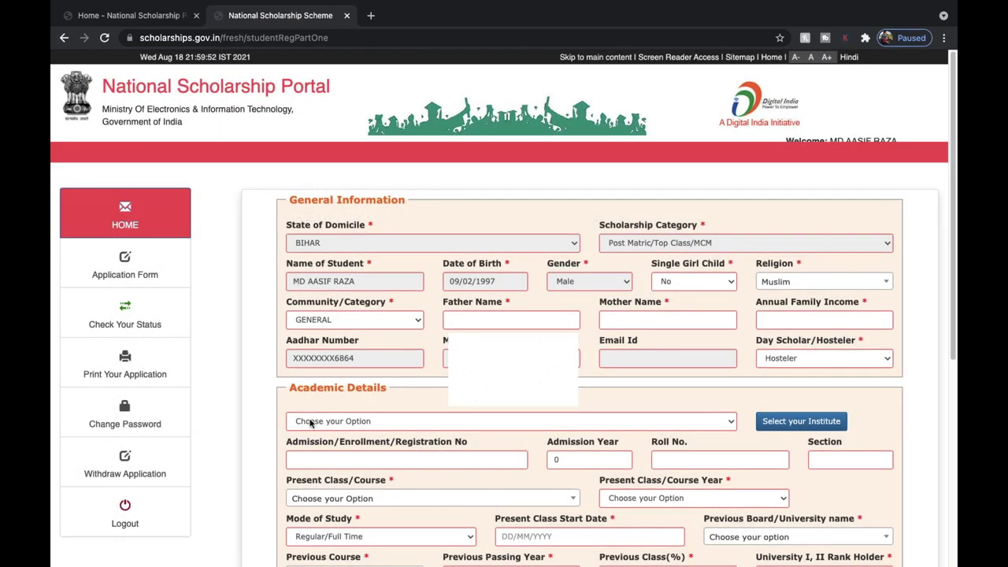
click(331, 424)
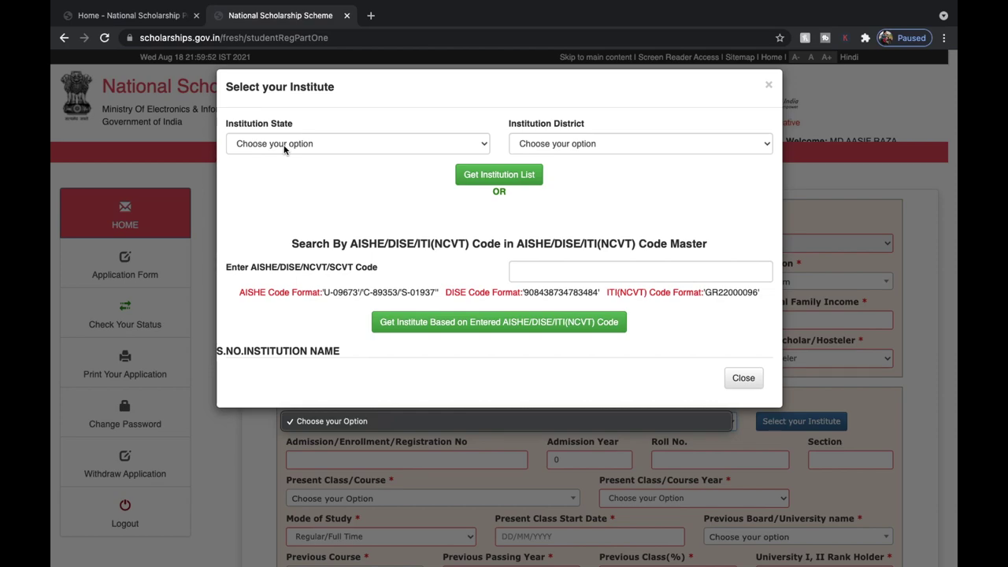
click(266, 142)
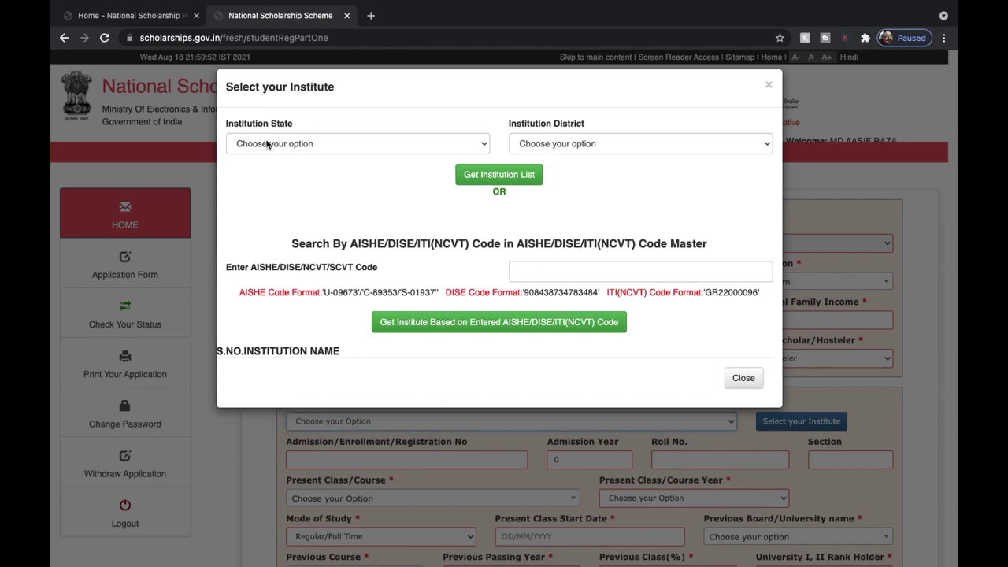
click(266, 144)
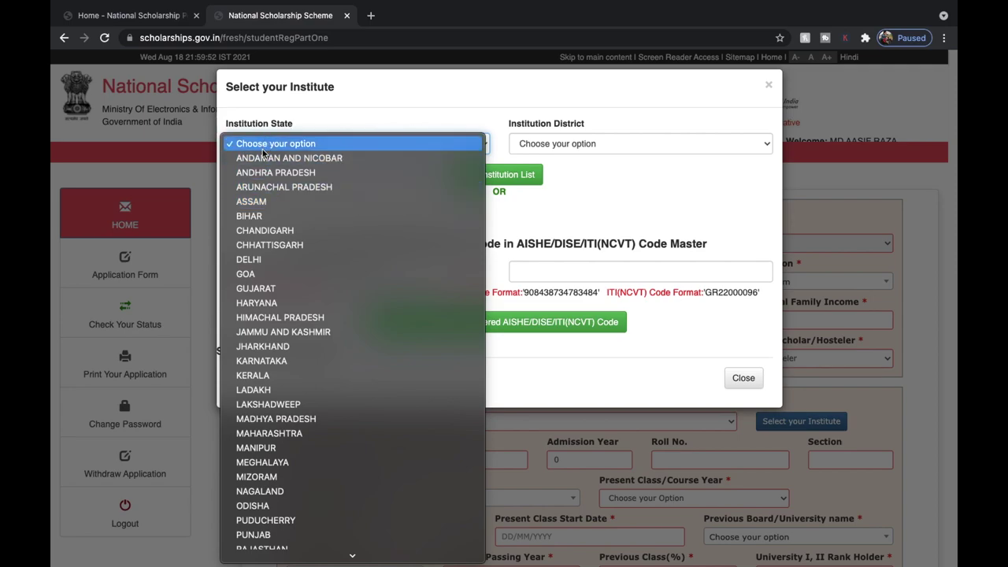
scroll(260, 386, down, 3)
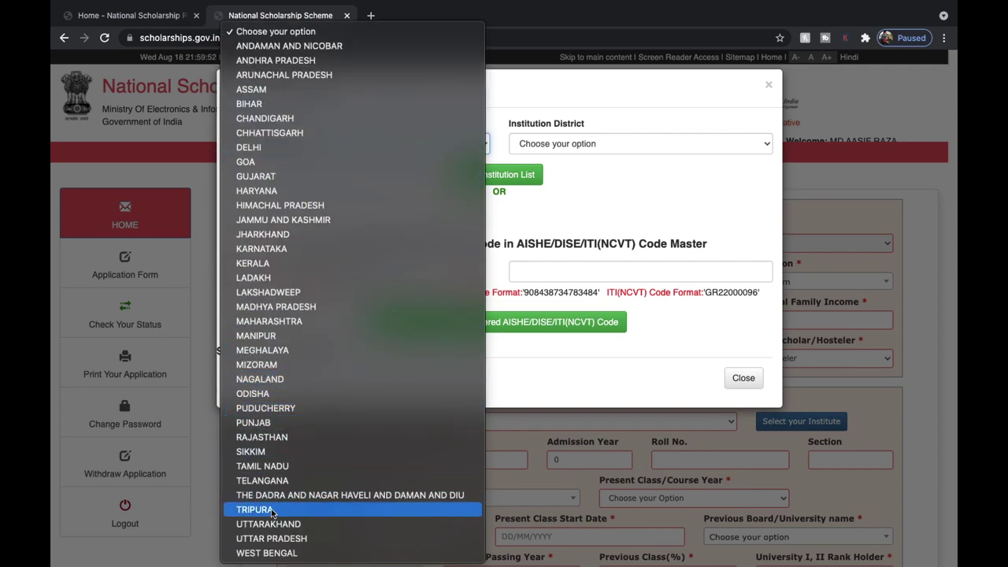
click(269, 440)
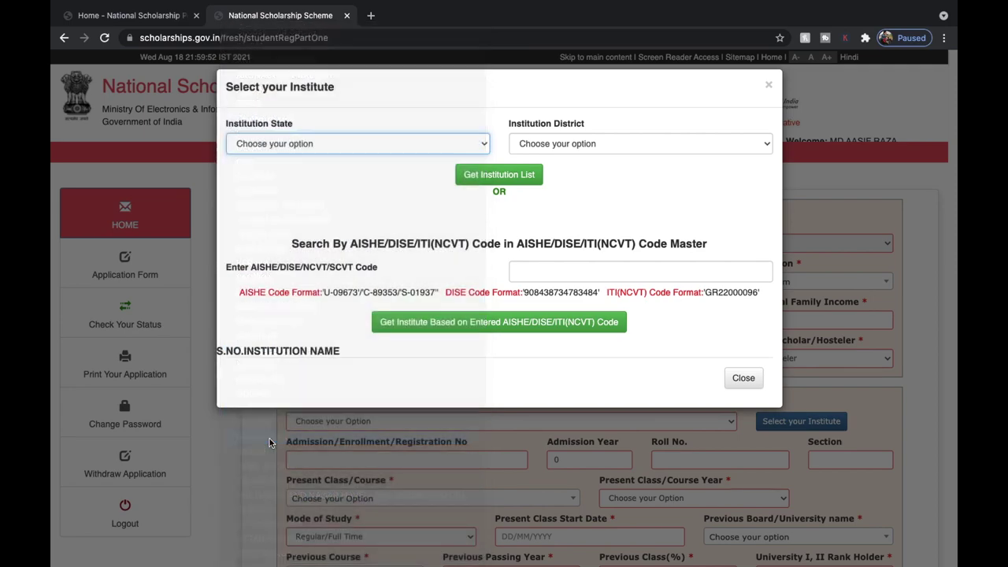
click(551, 150)
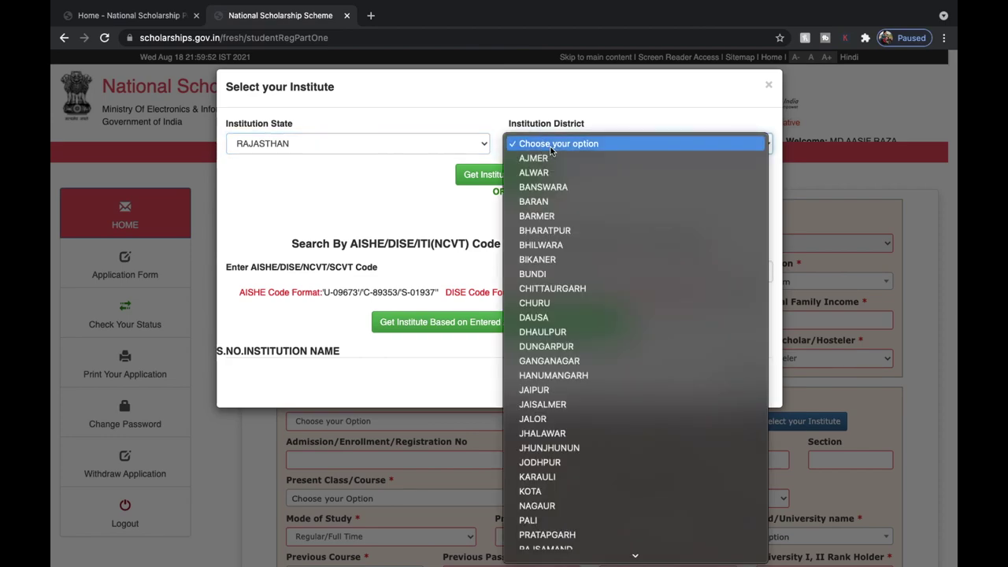
scroll(543, 319, down, 3)
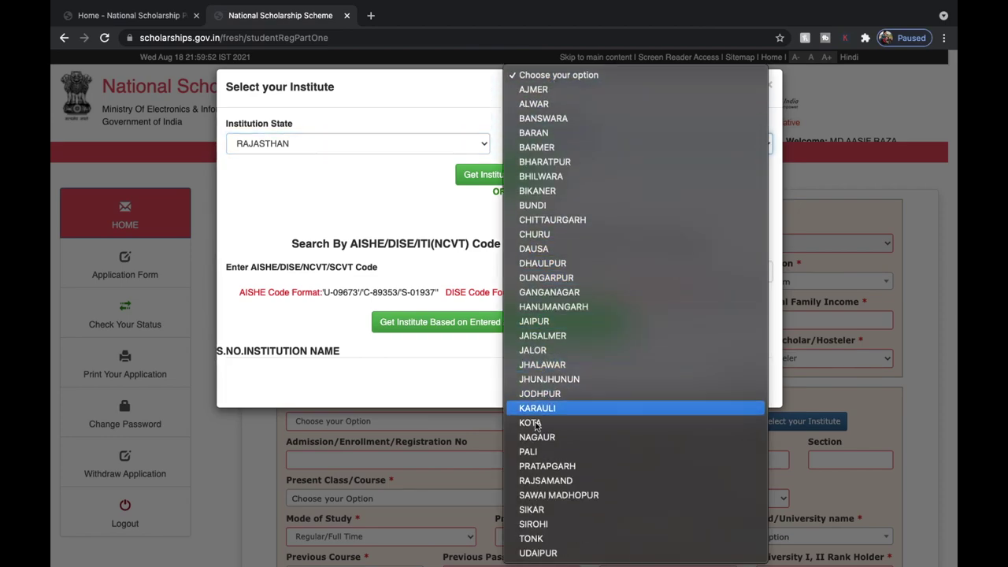
click(535, 322)
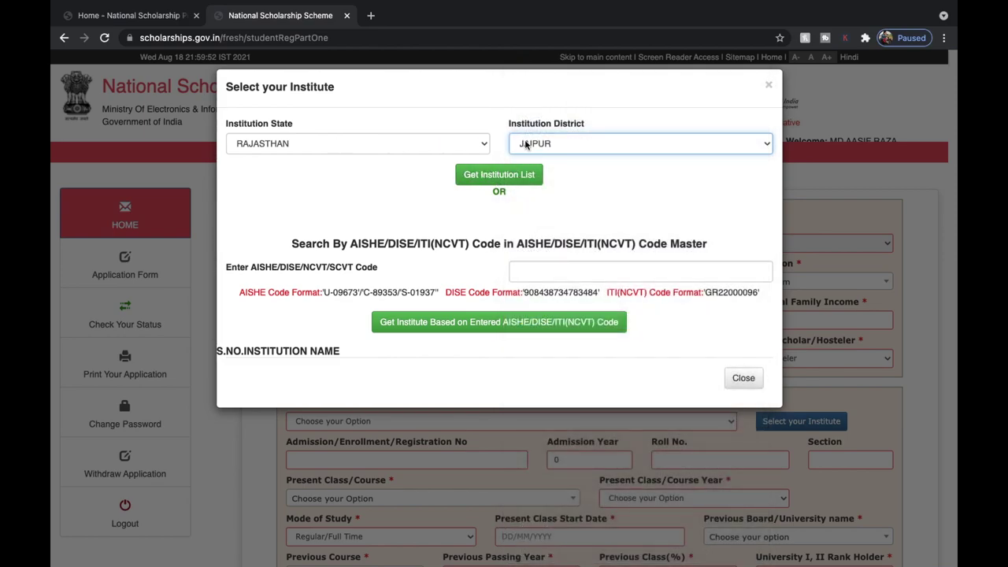
Load the Jaipur institutions, filter by 'globa', and select Global College of Technology, Jaipur.
click(496, 180)
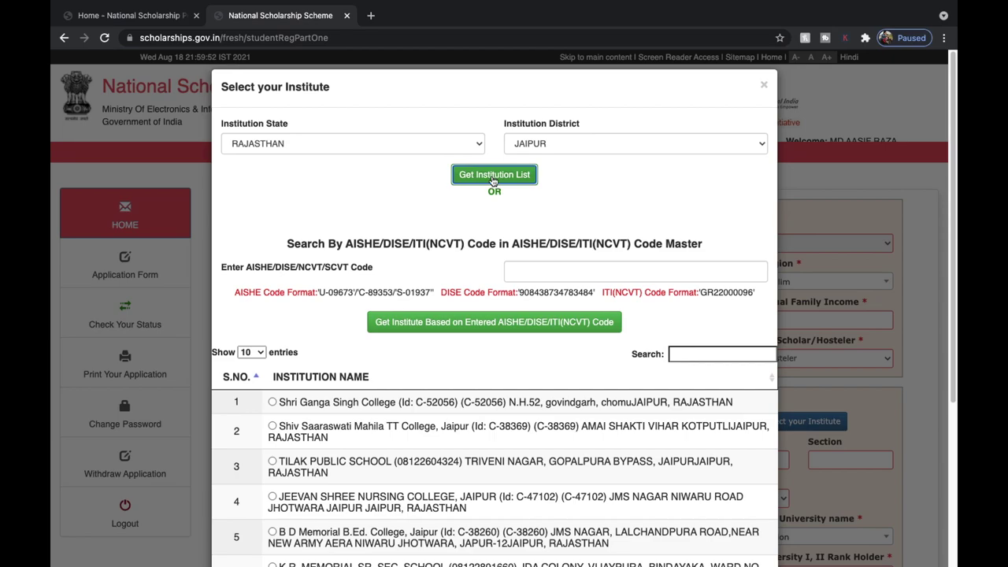
scroll(376, 390, down, 3)
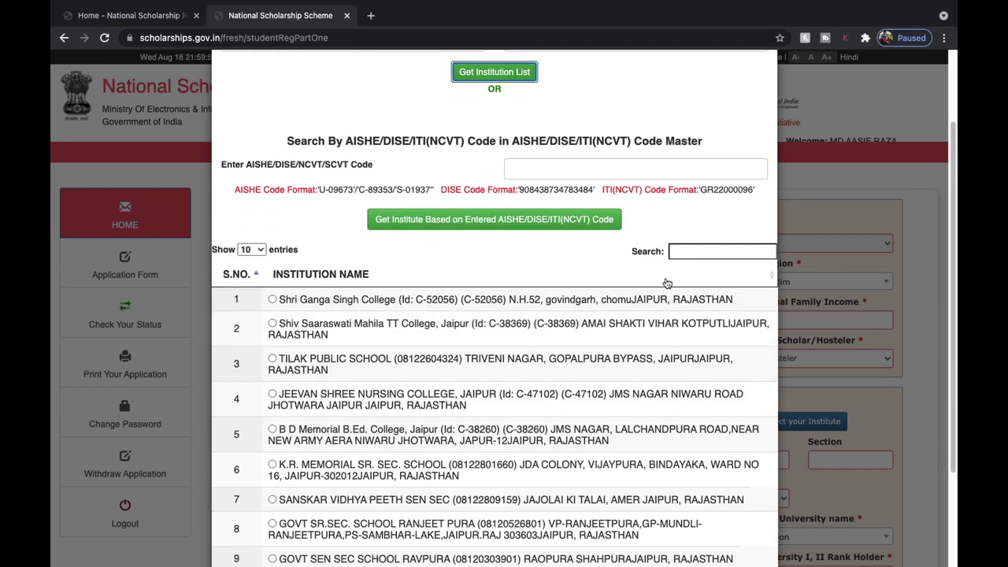
click(673, 253)
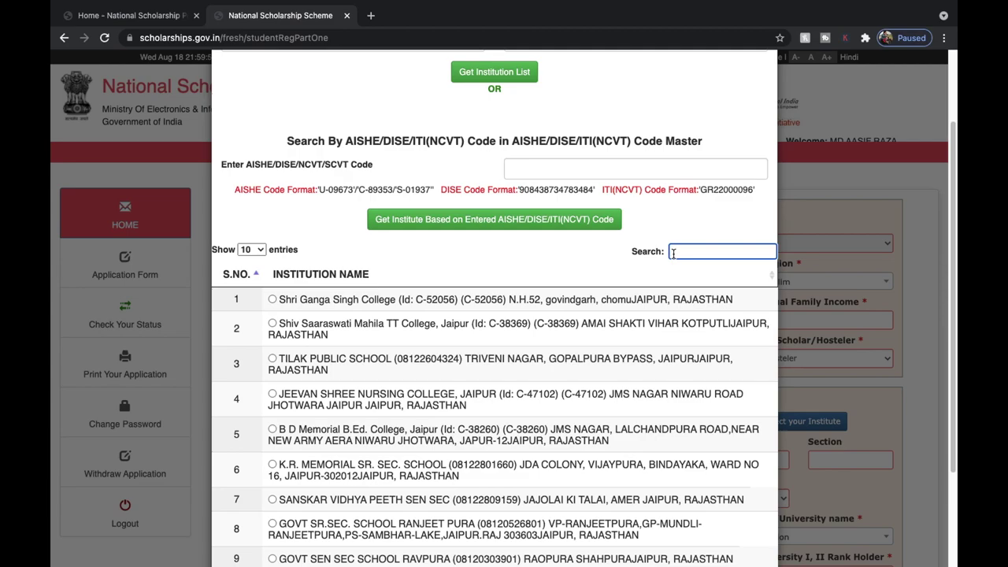
text(globa)
click(272, 299)
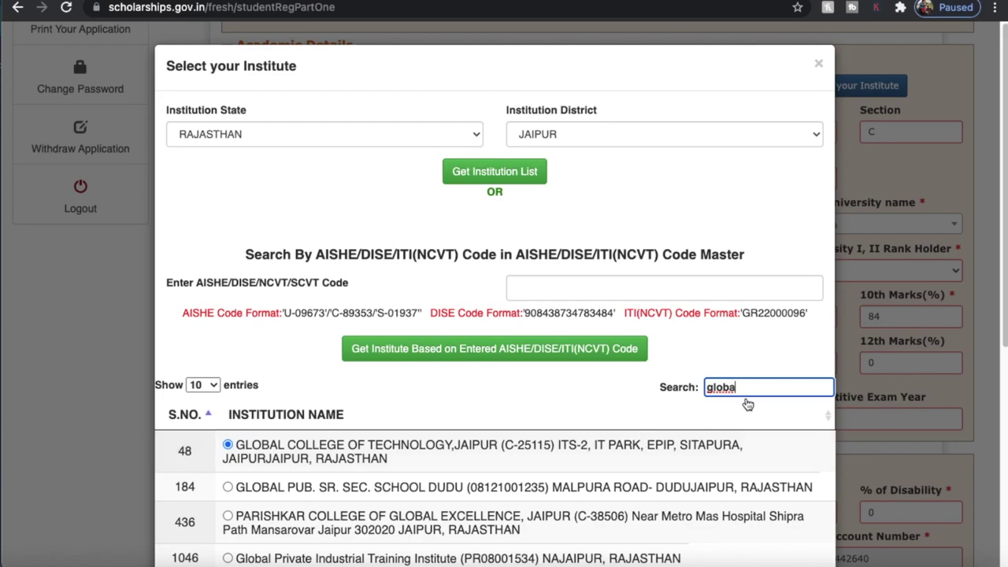
click(239, 455)
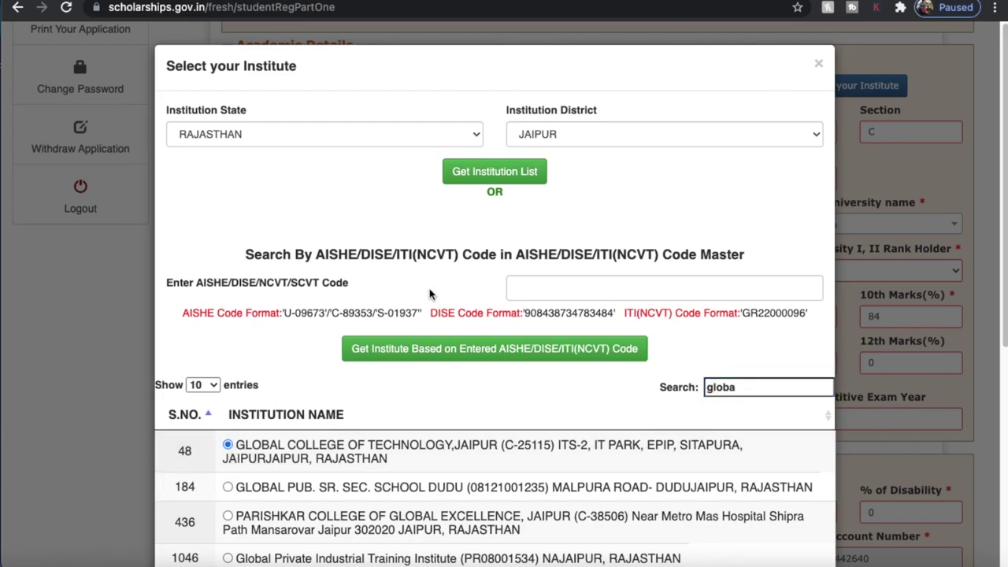
click(229, 488)
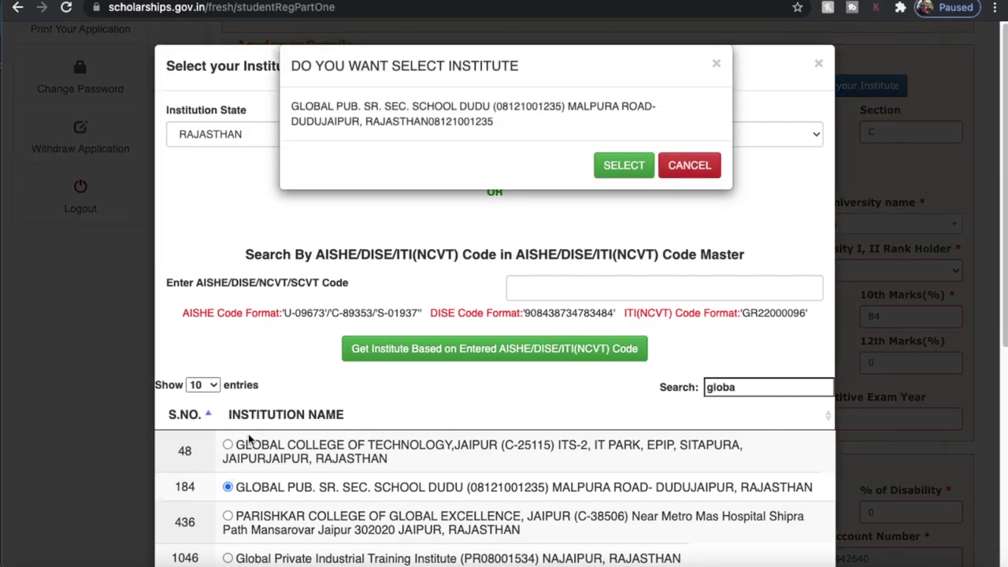
click(671, 169)
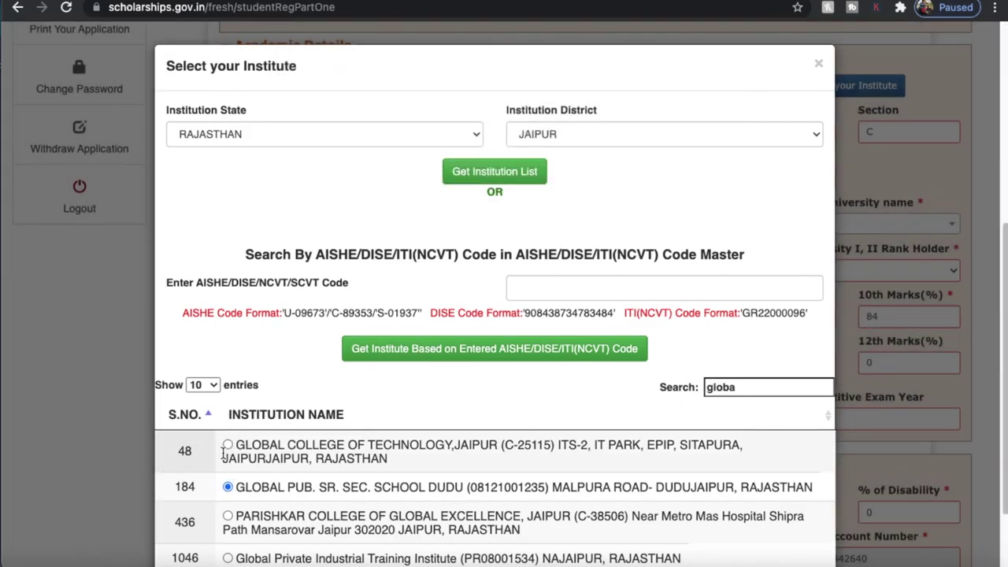
click(228, 449)
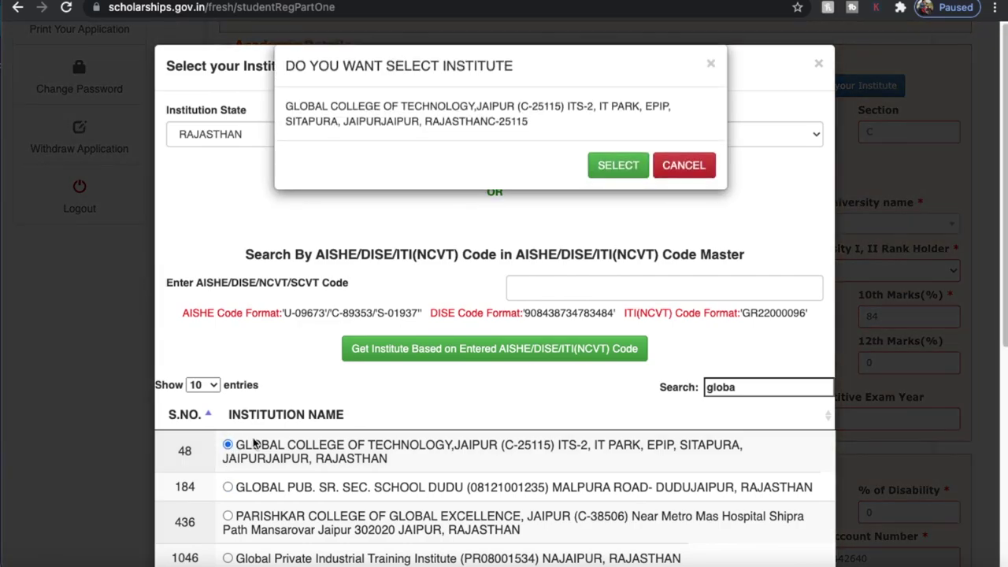
click(616, 167)
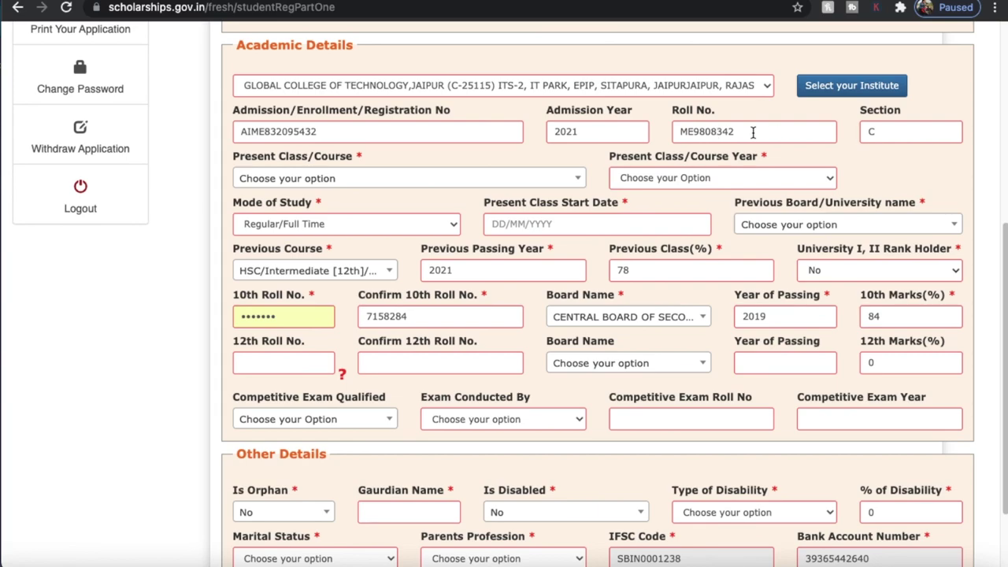
Edit the Section value and choose Mechanical Engineering as the present course.
click(901, 132)
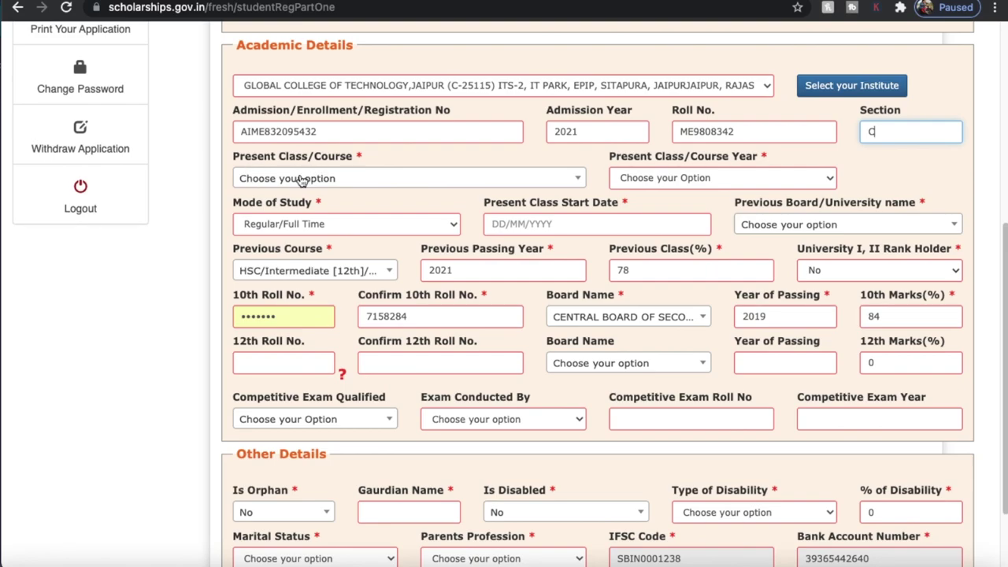
click(302, 180)
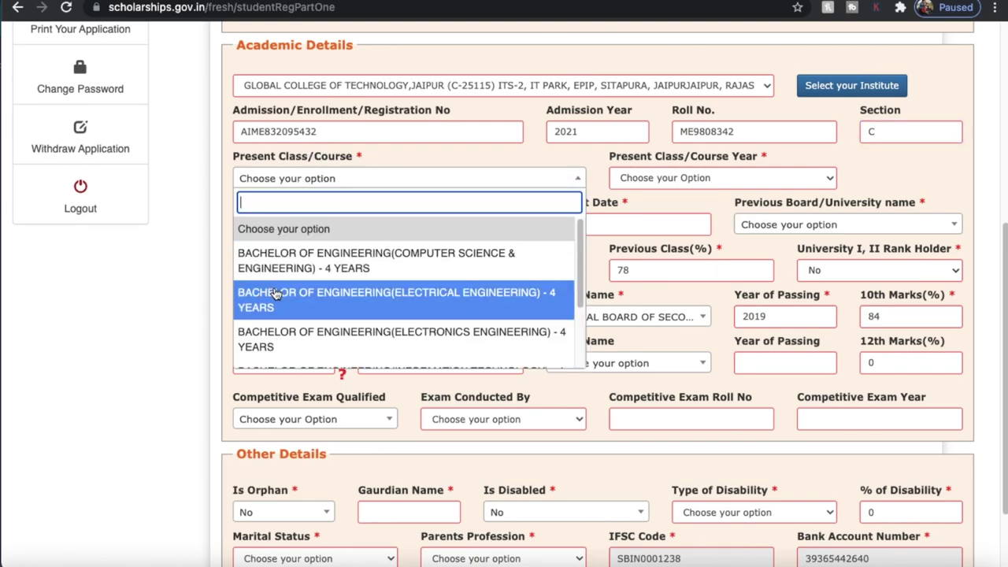
scroll(286, 338, down, 2)
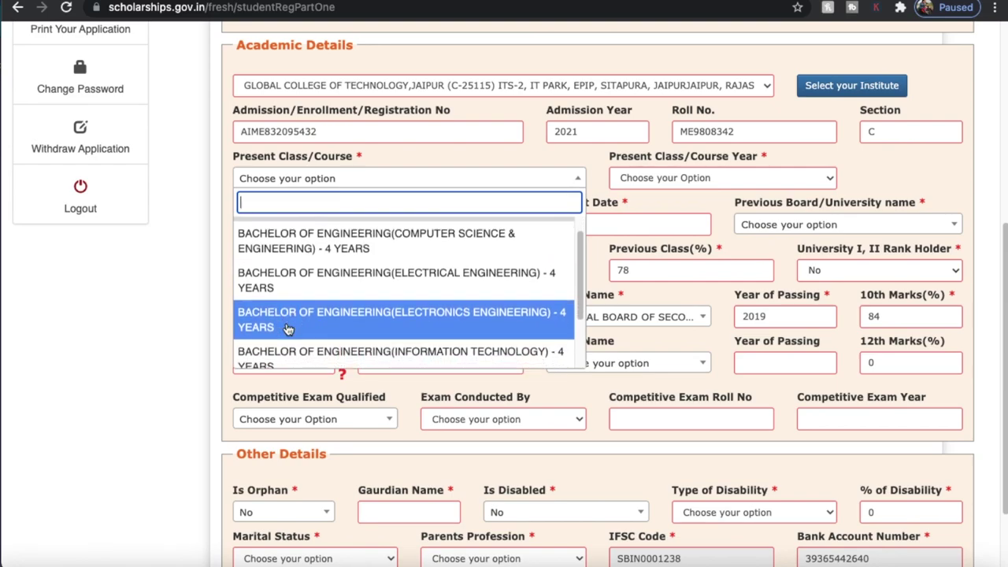
click(286, 331)
Set Present Class/Course Year to 1 and keep Regular/Full Time as mode of study.
click(679, 178)
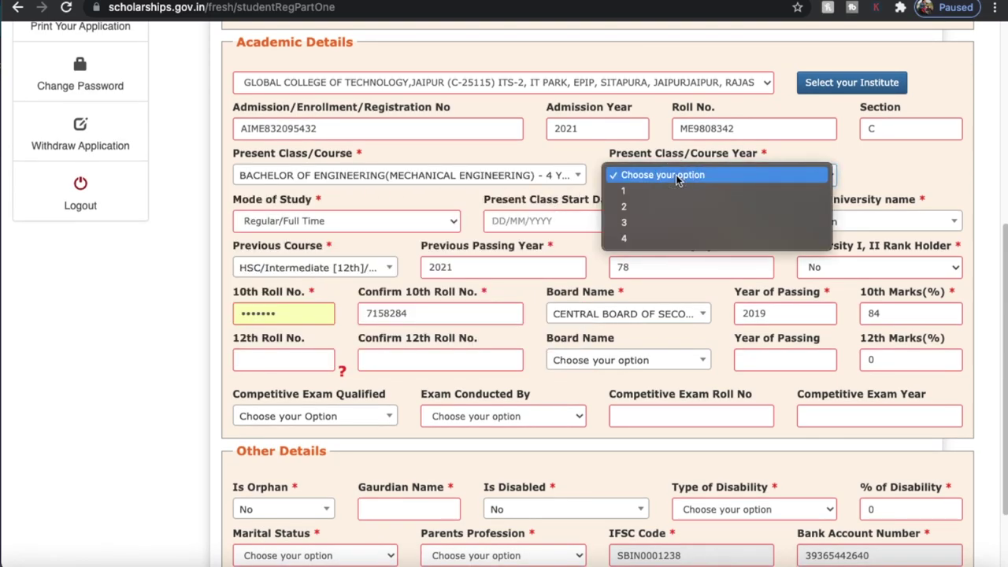
click(643, 207)
click(636, 174)
click(630, 168)
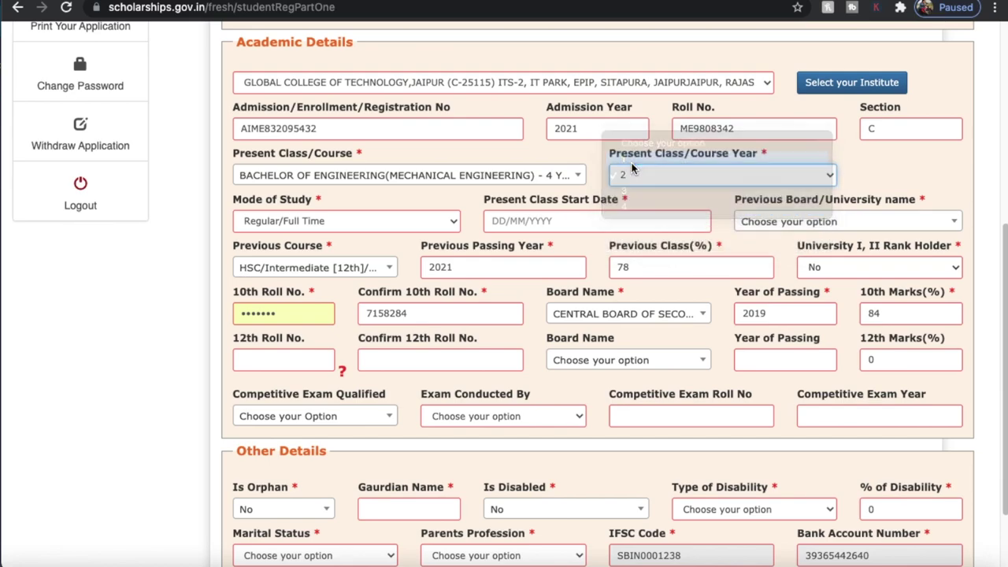
click(632, 174)
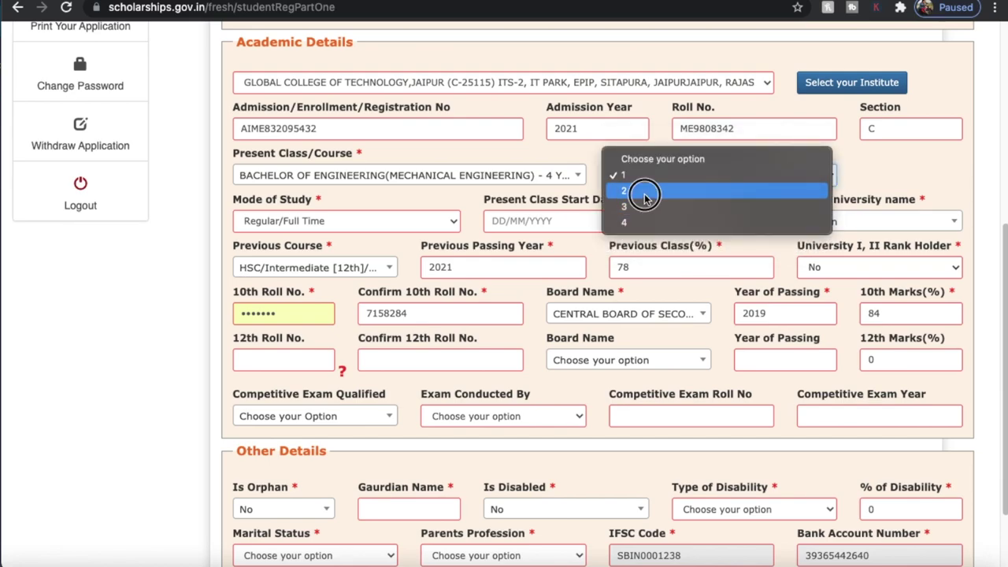
click(644, 193)
click(641, 175)
click(634, 166)
key(Up)
scroll(356, 226, down, 1)
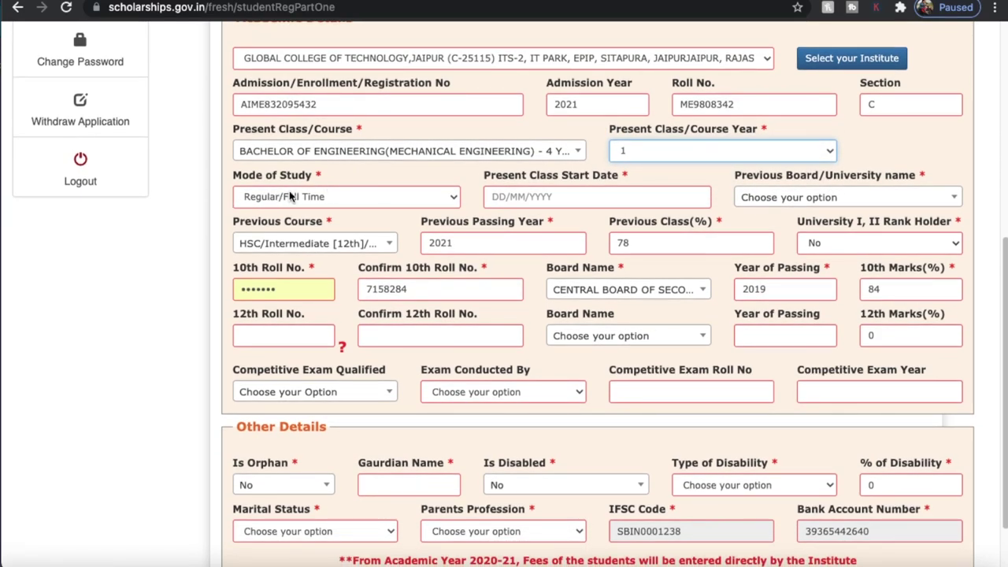
click(288, 196)
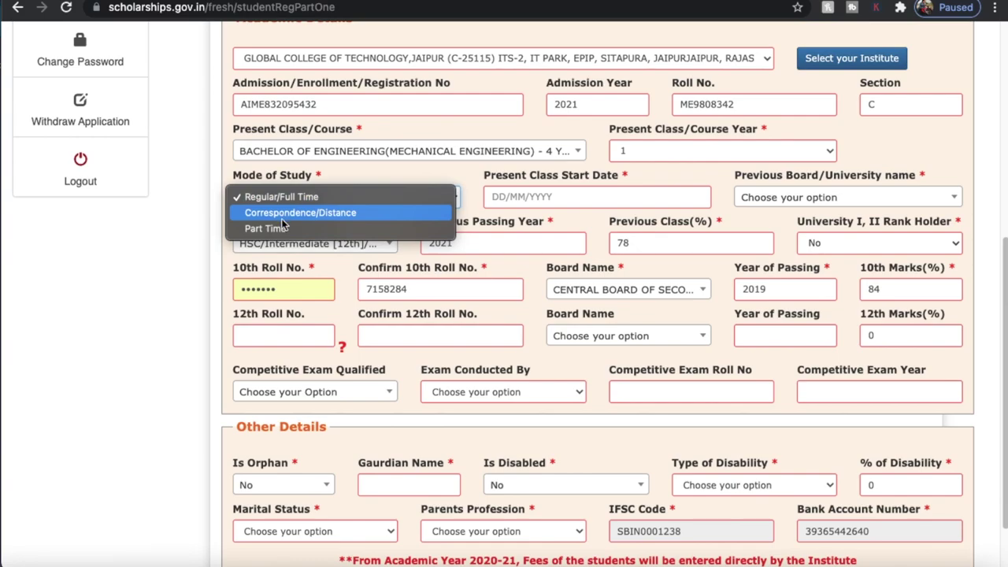
key(Escape)
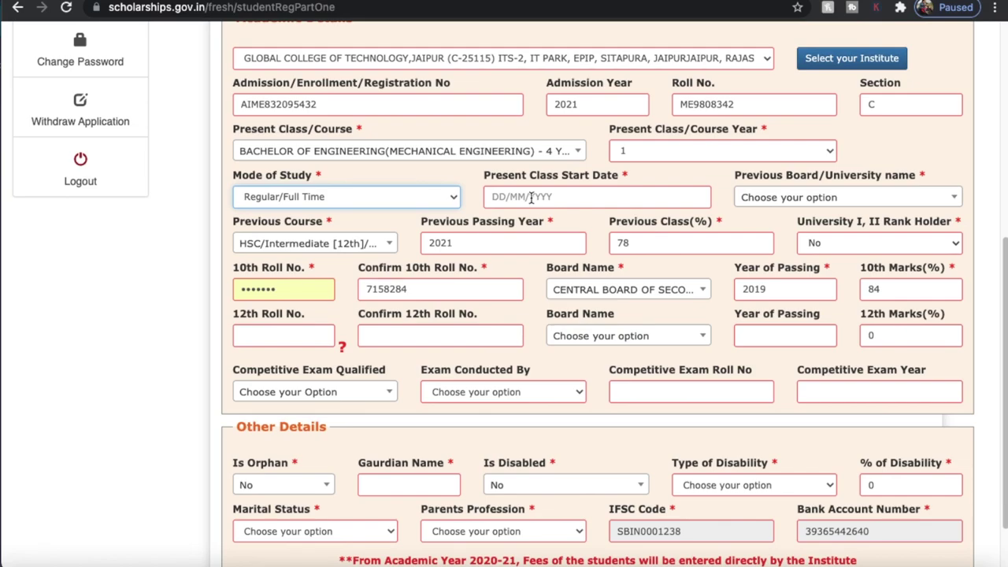
Set Present Class Start Date to 09/08/2021 and choose the previous board/university.
click(492, 198)
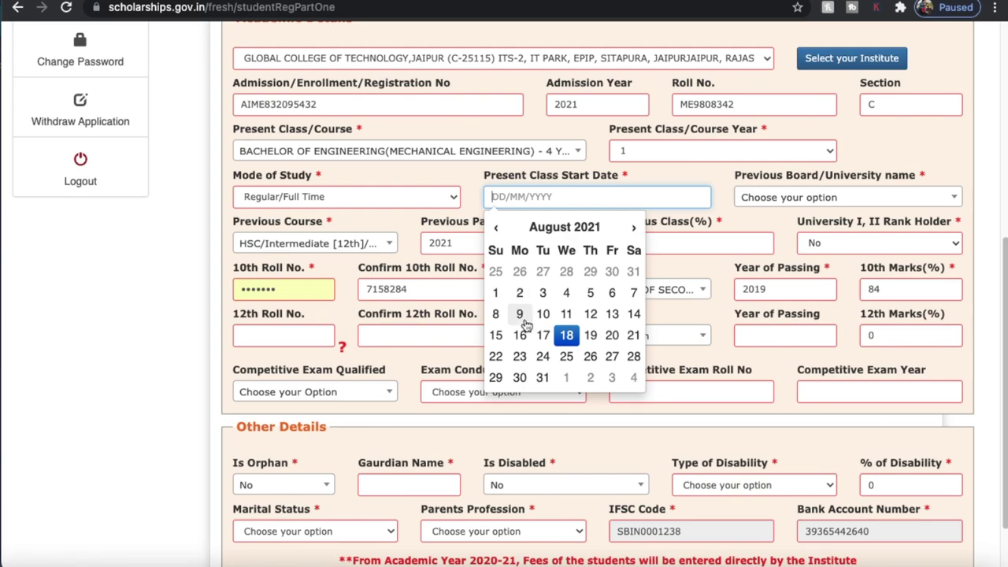
click(520, 316)
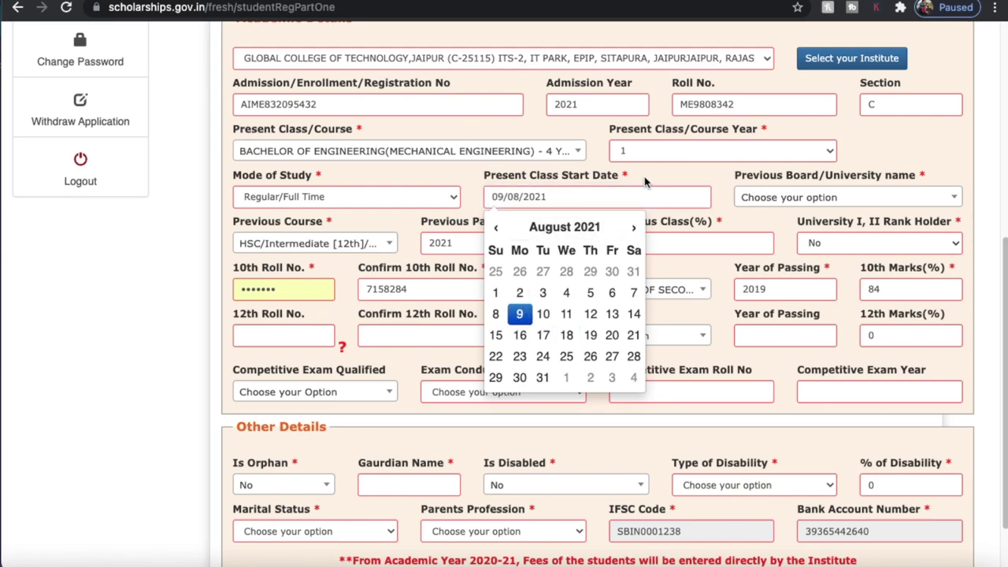
click(644, 182)
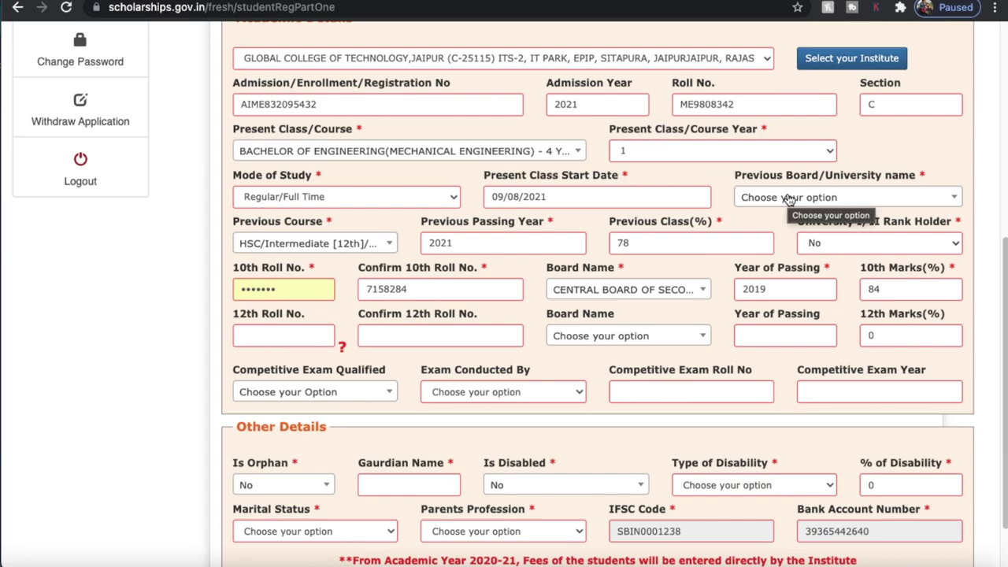
click(786, 198)
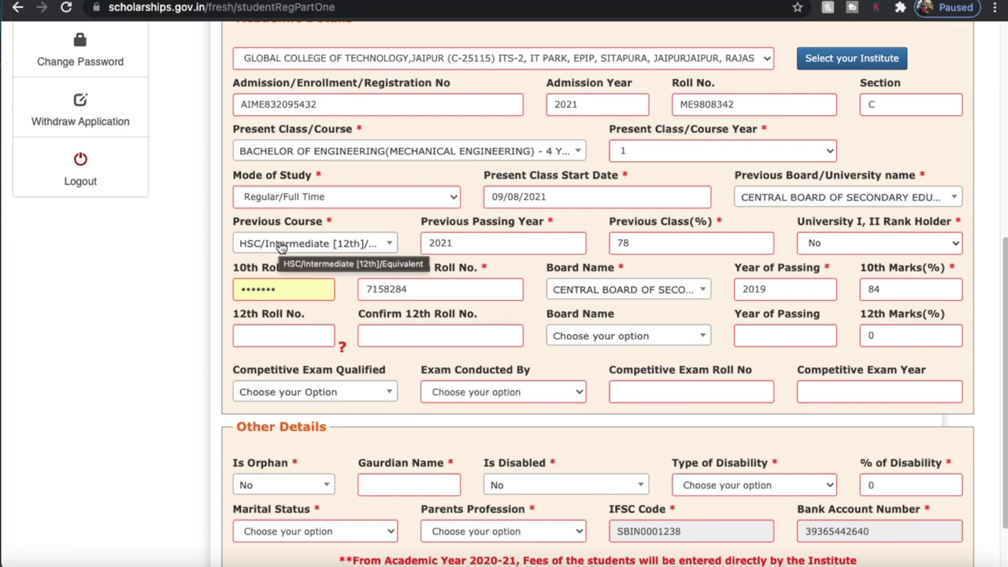
Keep HSC/Intermediate [12th] as previous course, check year and percentage, rank holder No.
click(280, 247)
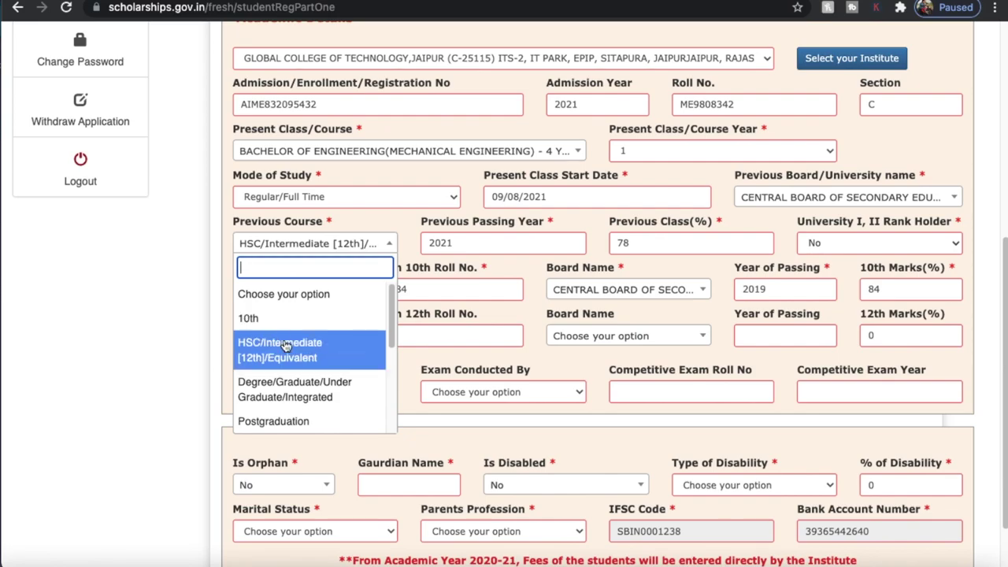
click(282, 347)
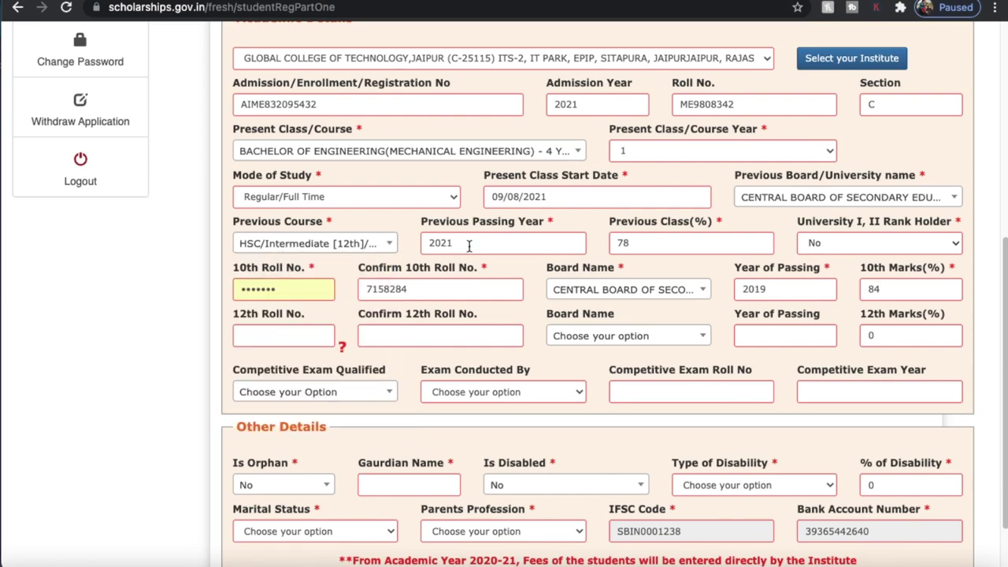
click(470, 245)
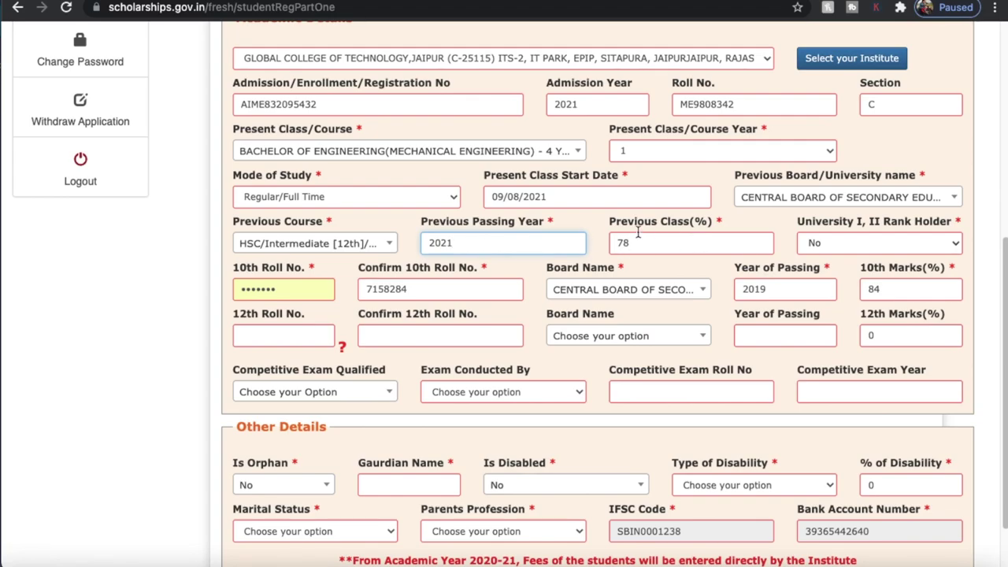
click(653, 246)
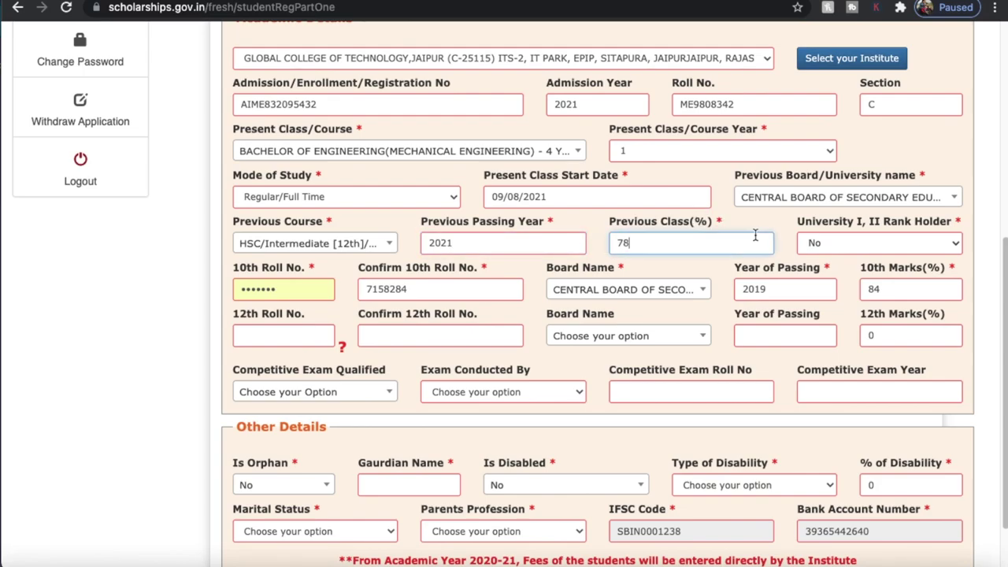
click(852, 245)
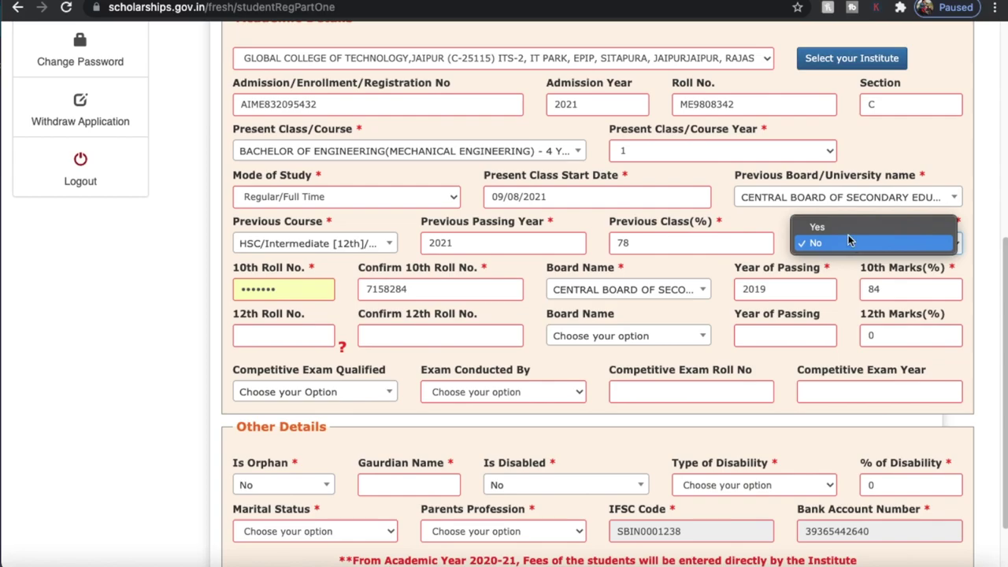
click(835, 248)
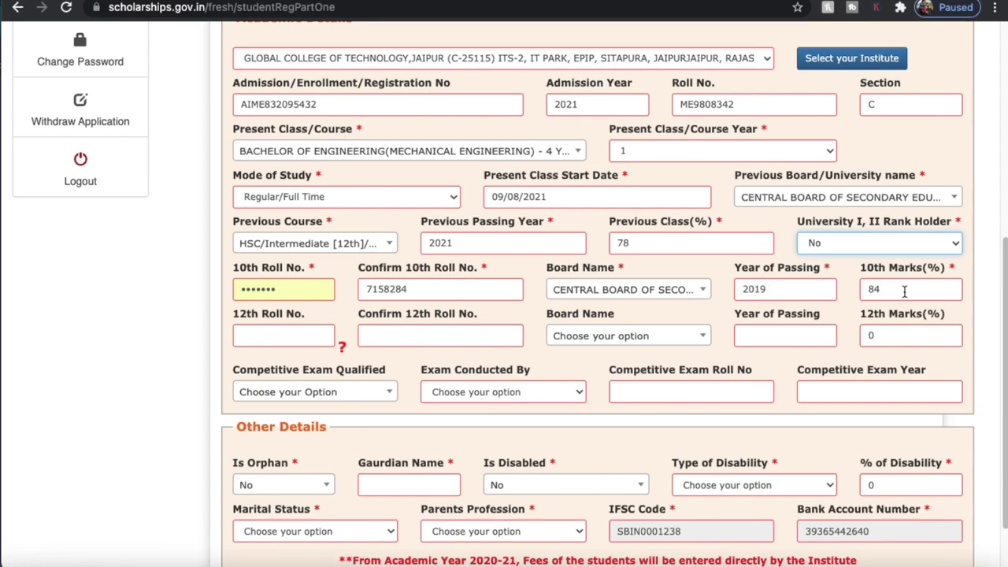
Fill 12th details: roll number, CBSE board via 'cbs' search, year 2021, marks 72.
click(256, 337)
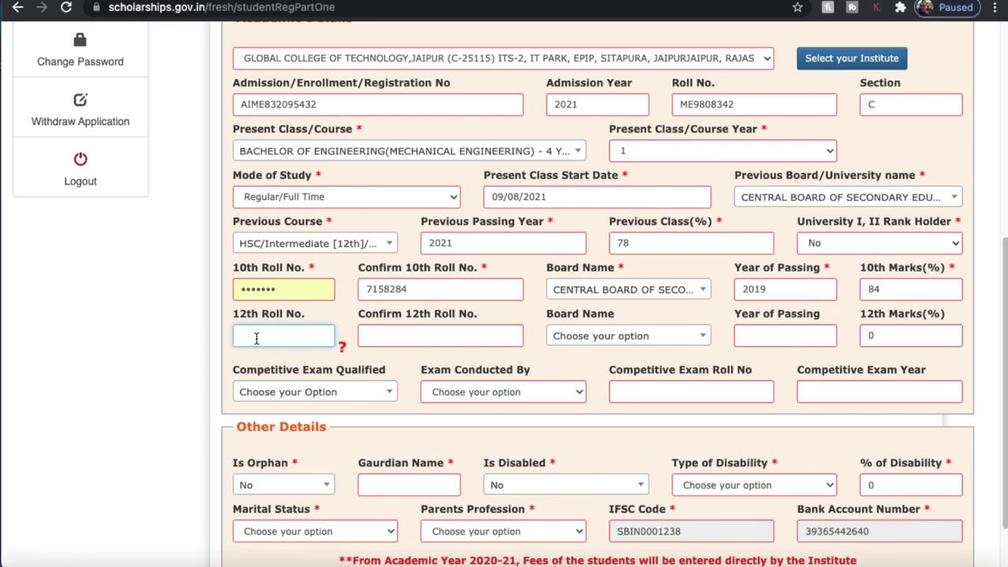
click(565, 344)
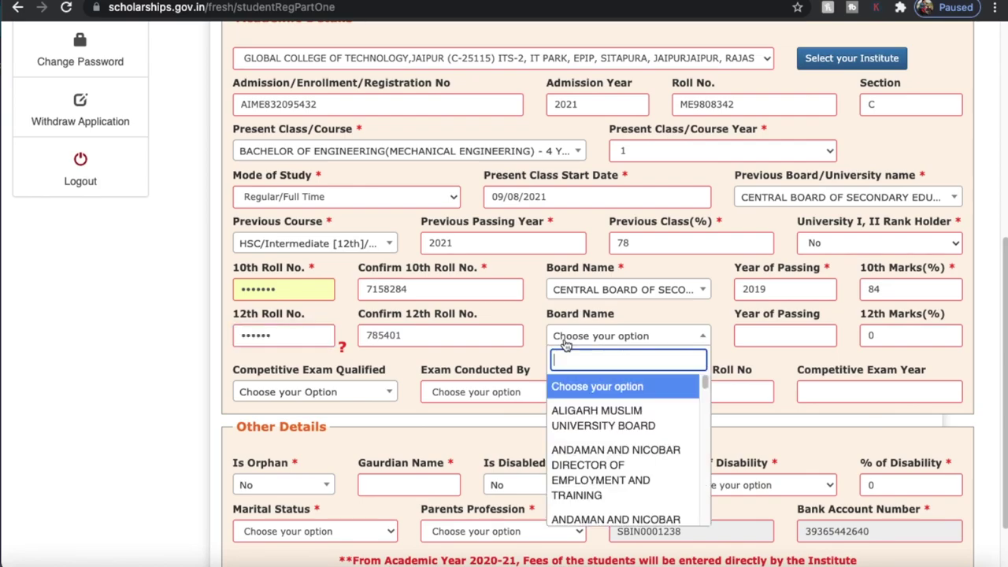
text(cbse)
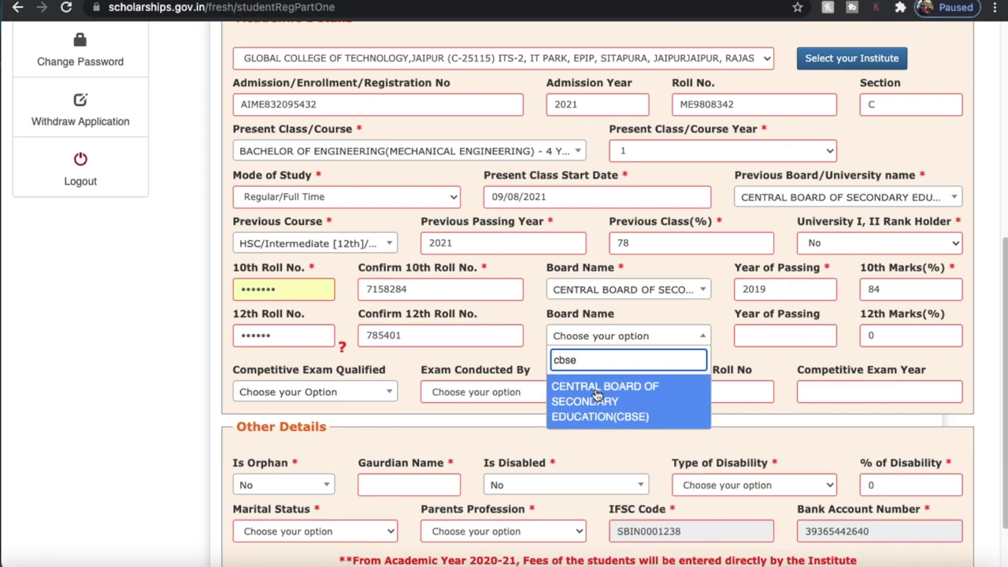
click(595, 398)
click(756, 339)
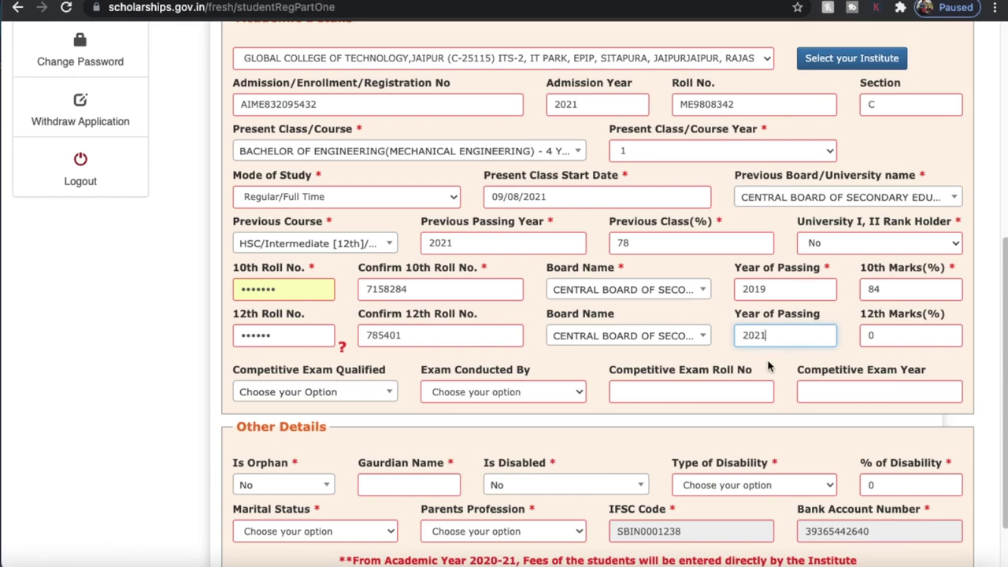
click(903, 337)
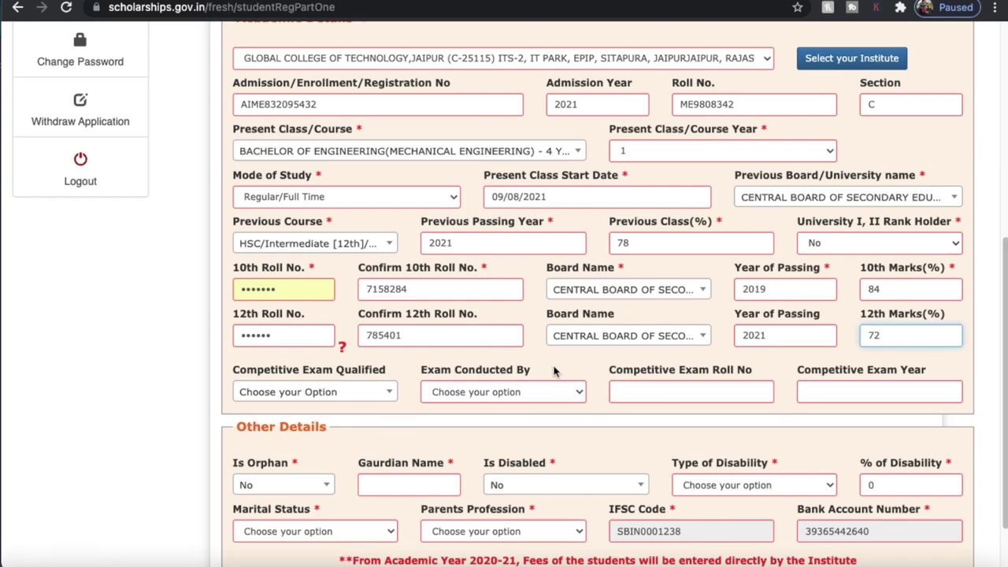
Review the competitive exam qualified options without choosing one, then scroll down.
click(316, 391)
click(316, 392)
click(316, 392)
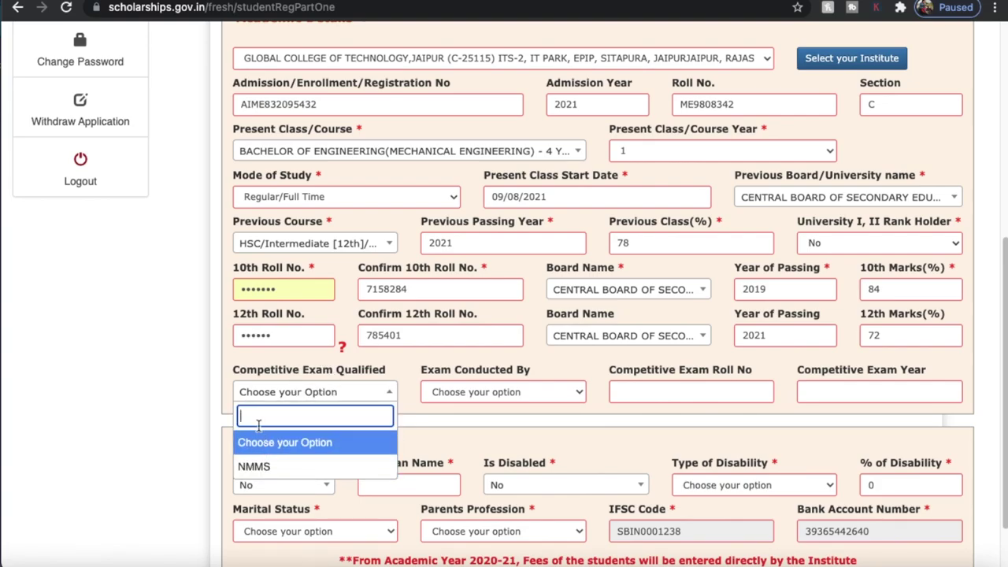
click(225, 394)
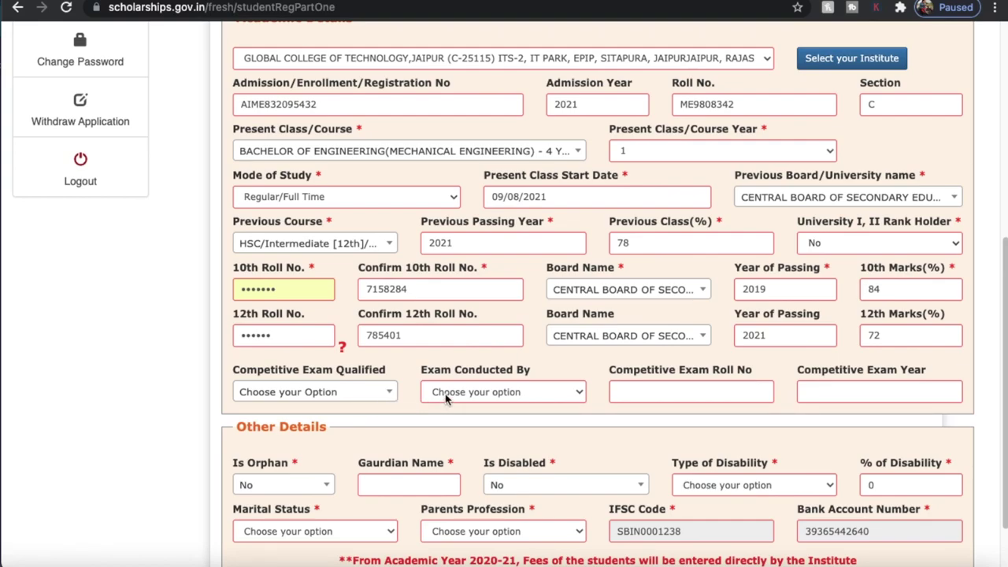
scroll(445, 398, down, 2)
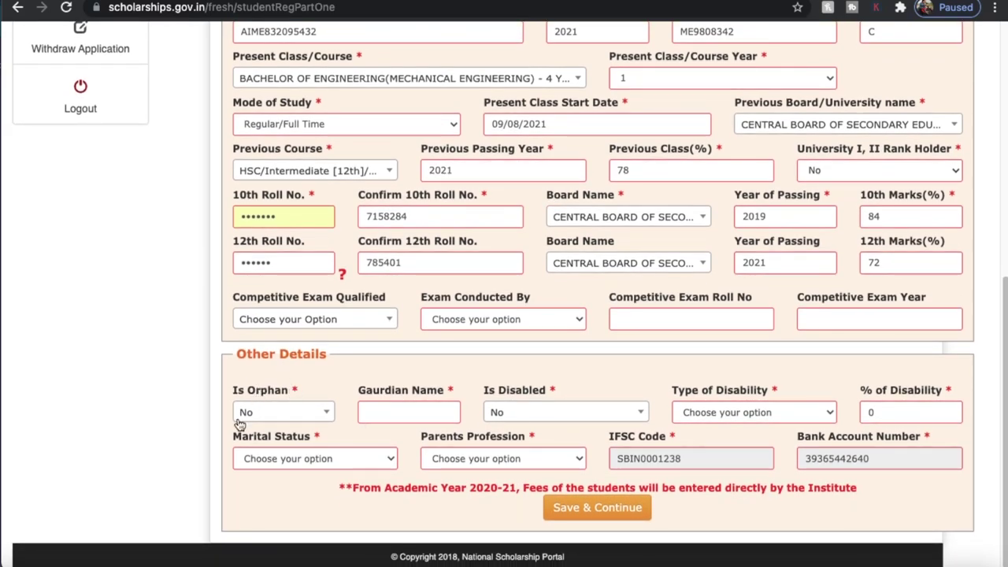
Keep orphan status at No and start on the guardian's name field.
click(252, 414)
click(187, 454)
click(283, 414)
click(234, 396)
click(381, 413)
Try marking the student disabled with Mental illness, then dismiss the invalid percentage warning.
click(520, 415)
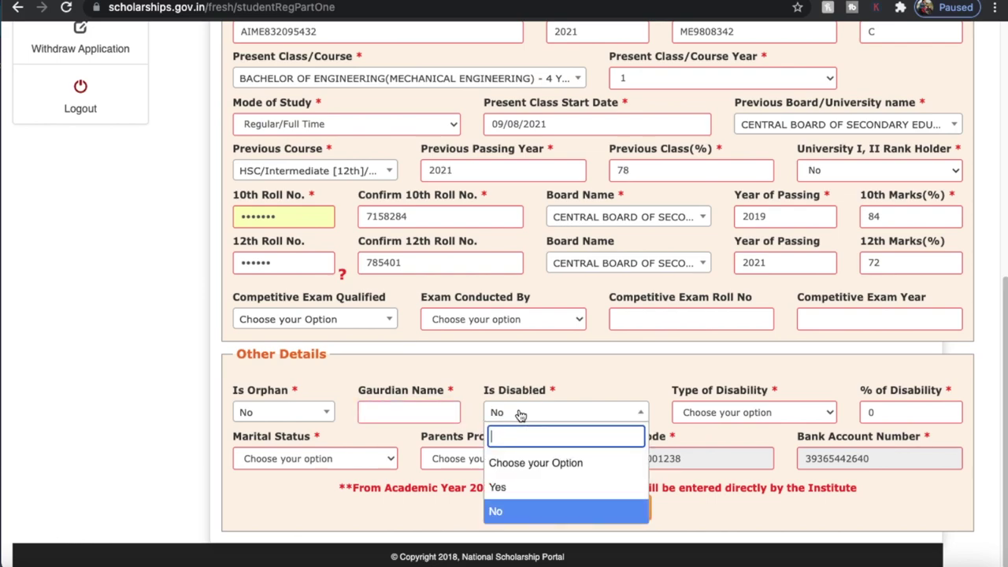
click(515, 488)
click(714, 415)
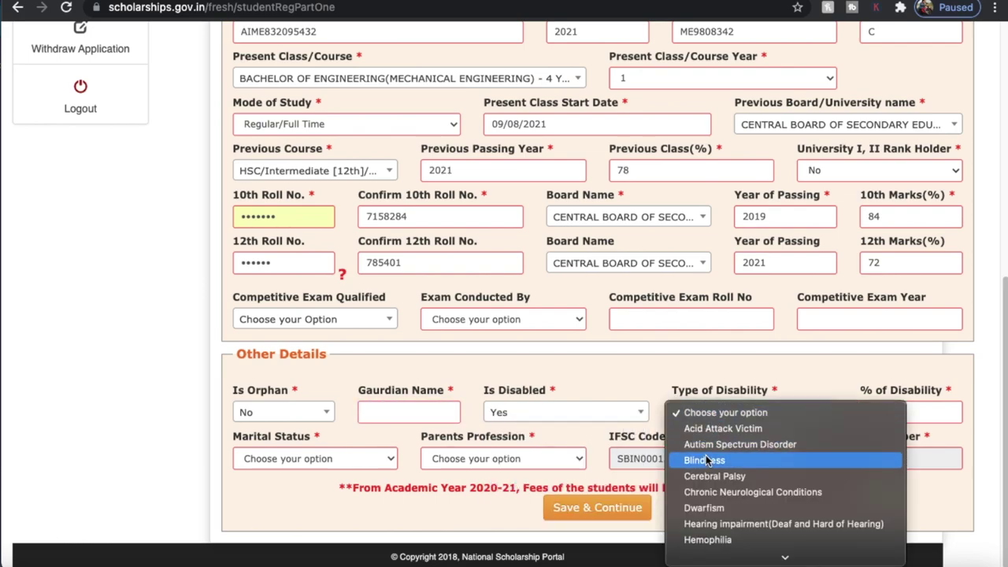
scroll(707, 480, down, 5)
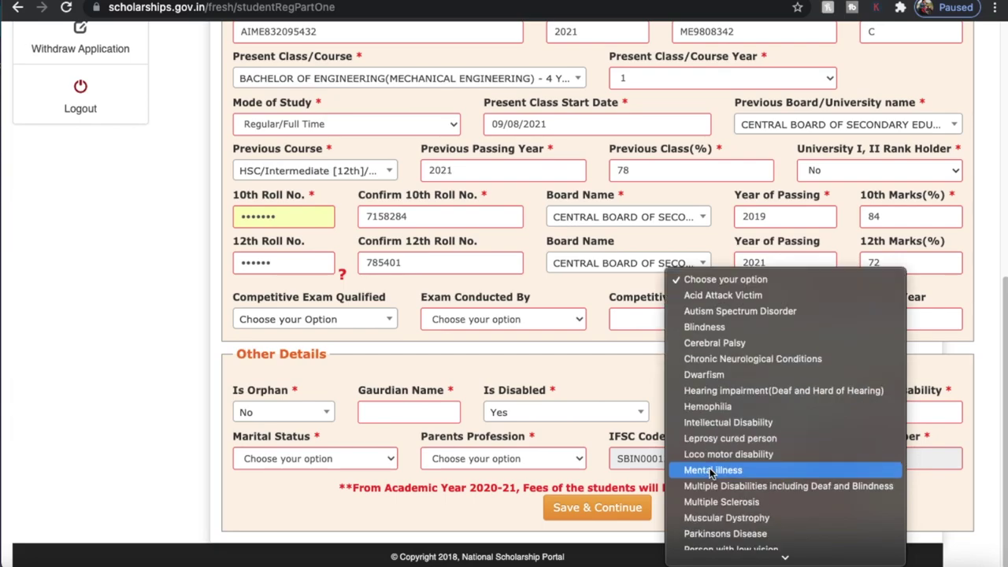
click(709, 468)
click(909, 412)
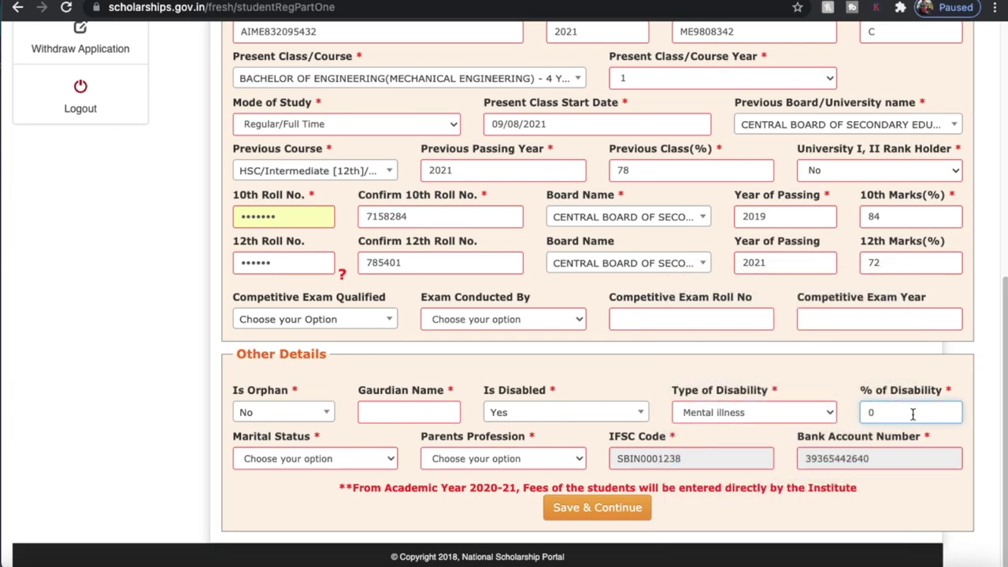
click(740, 418)
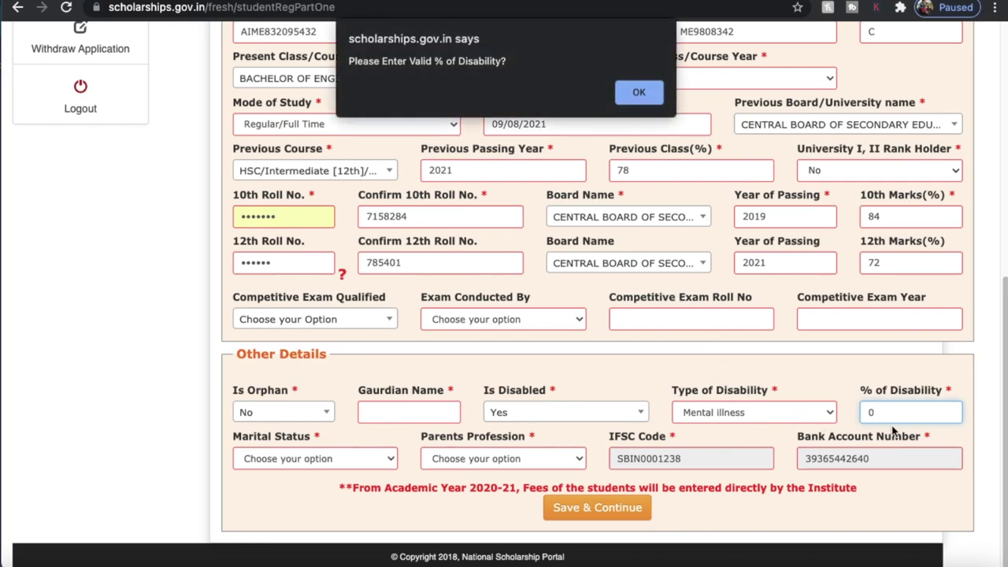
click(638, 92)
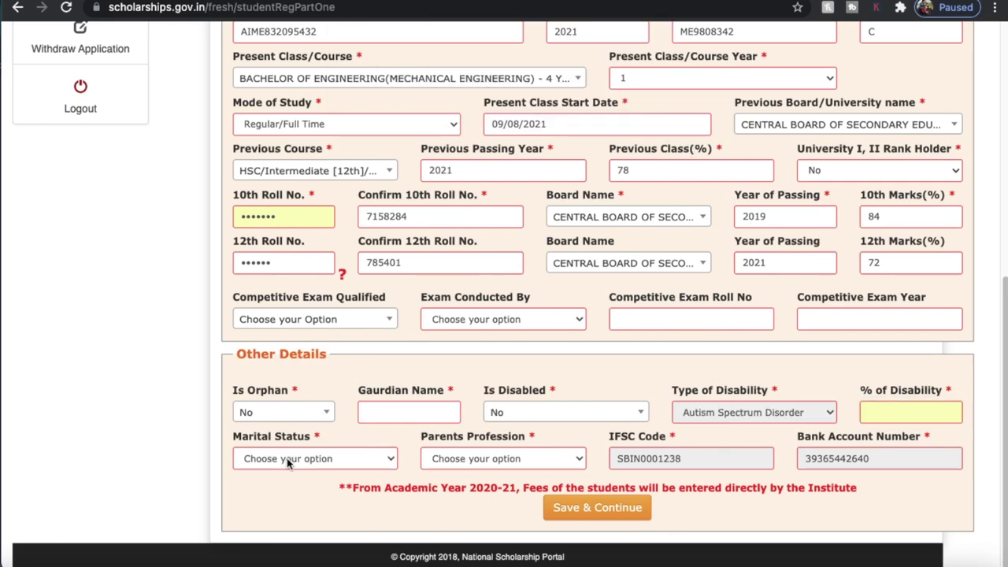
Set Marital Status to Un Married and Parents Profession to Others.
click(289, 460)
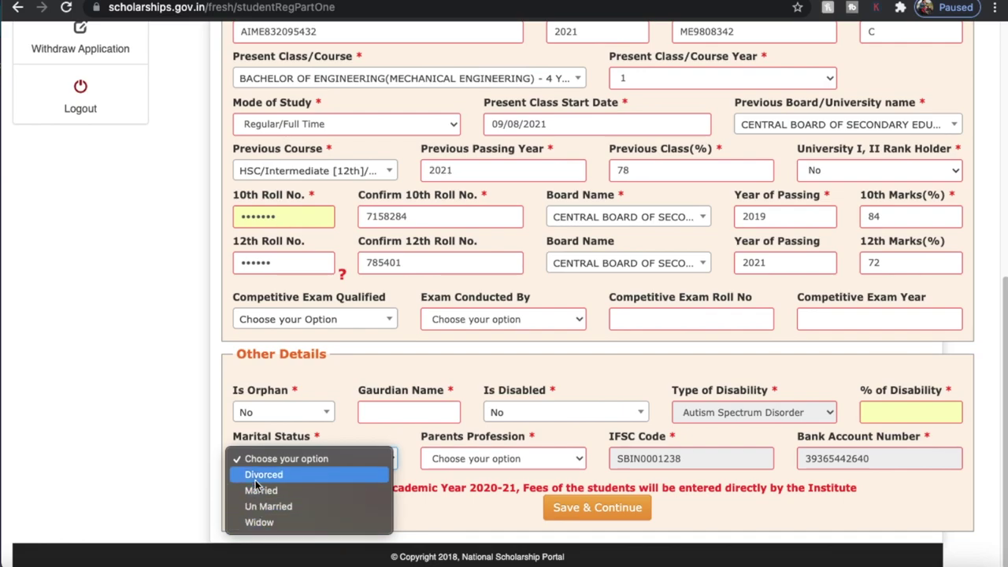
click(260, 506)
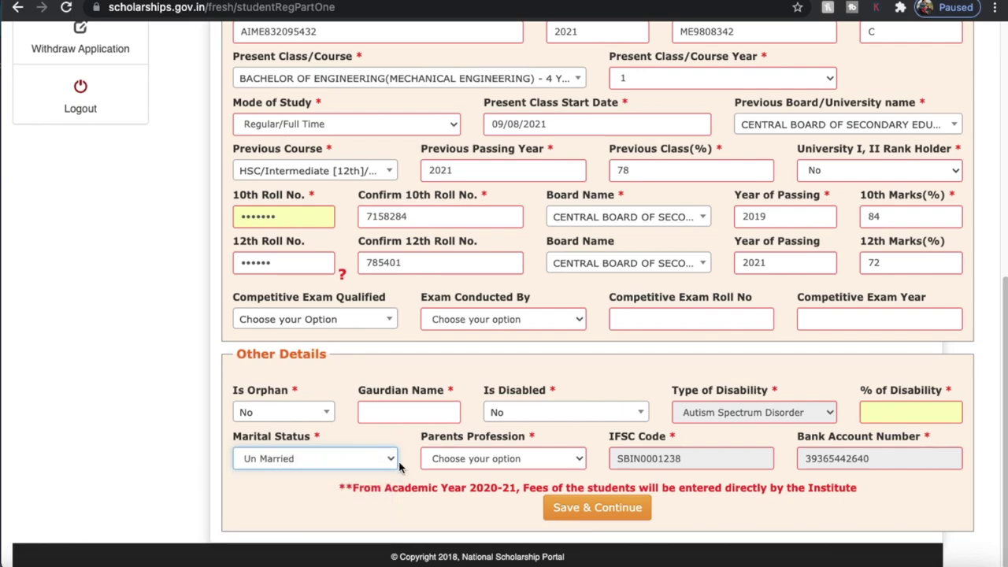
click(507, 461)
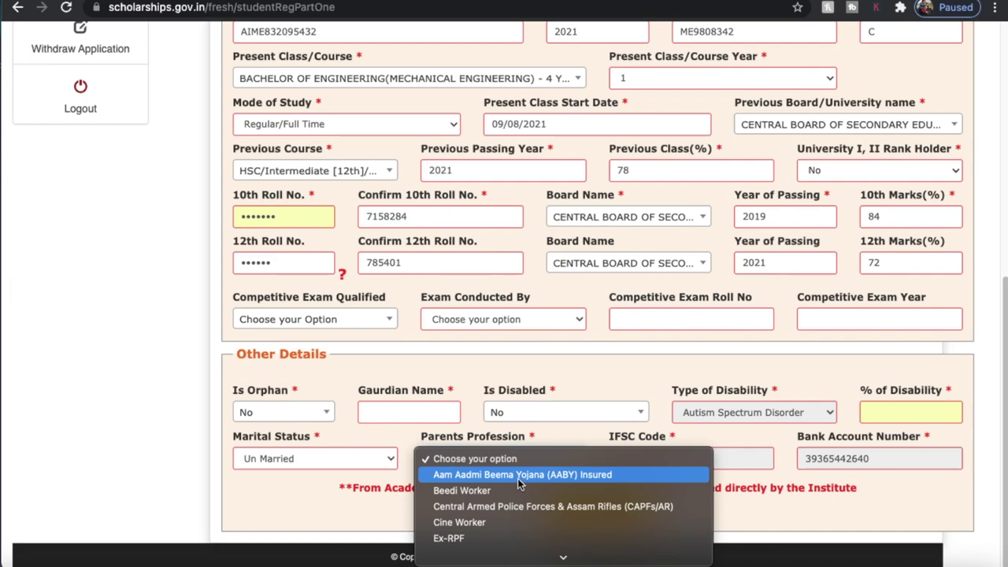
scroll(465, 508, down, 3)
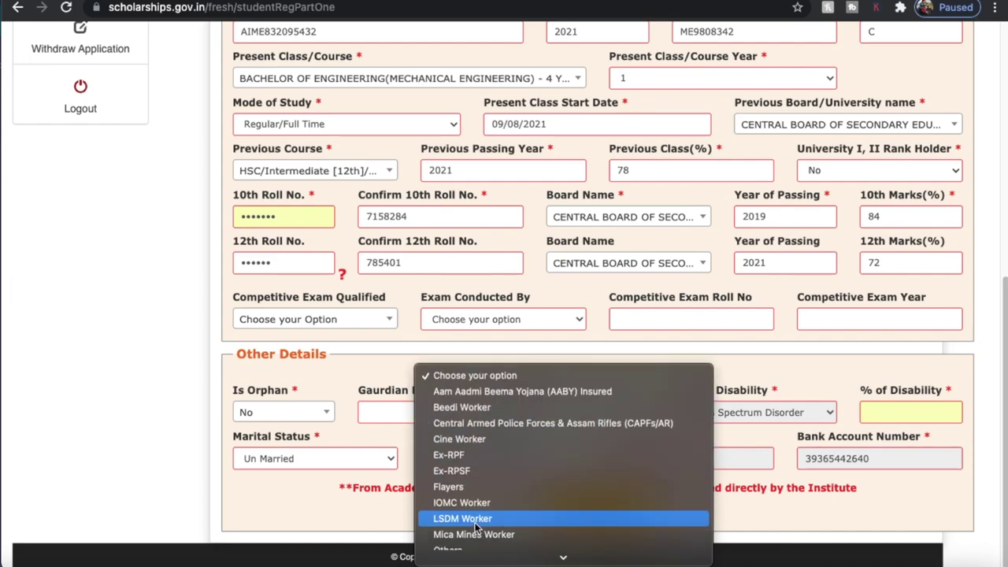
scroll(461, 471, down, 2)
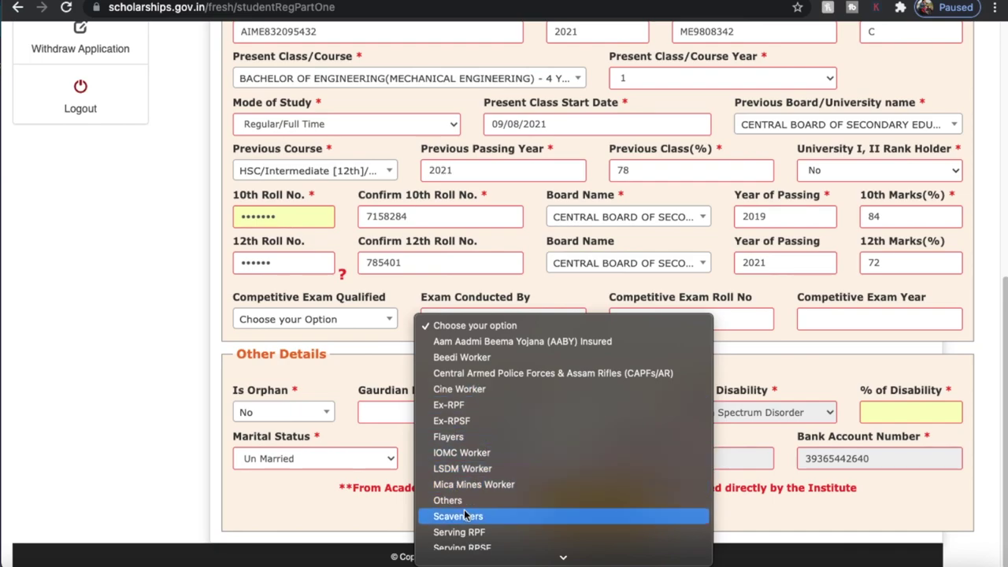
scroll(464, 509, down, 2)
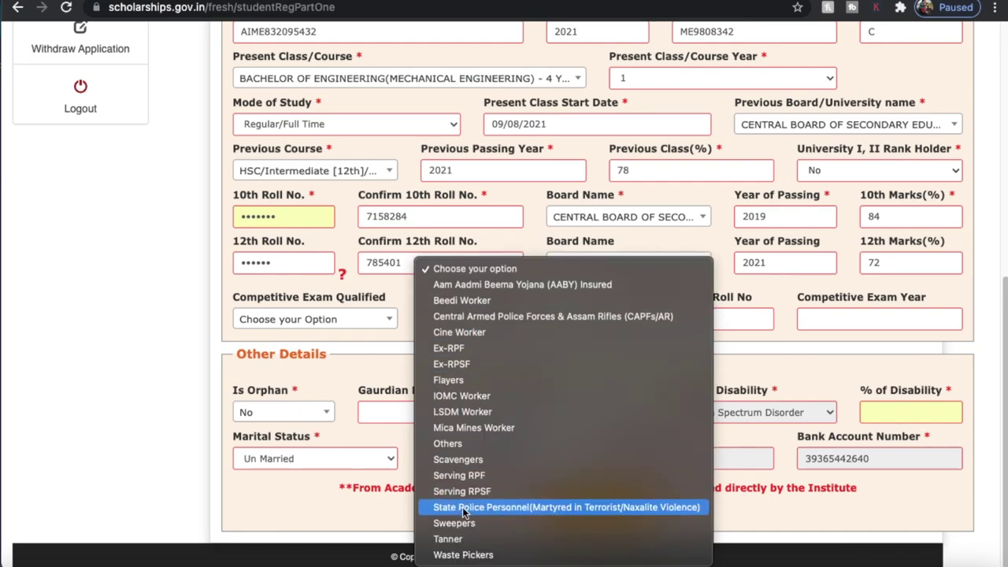
click(454, 446)
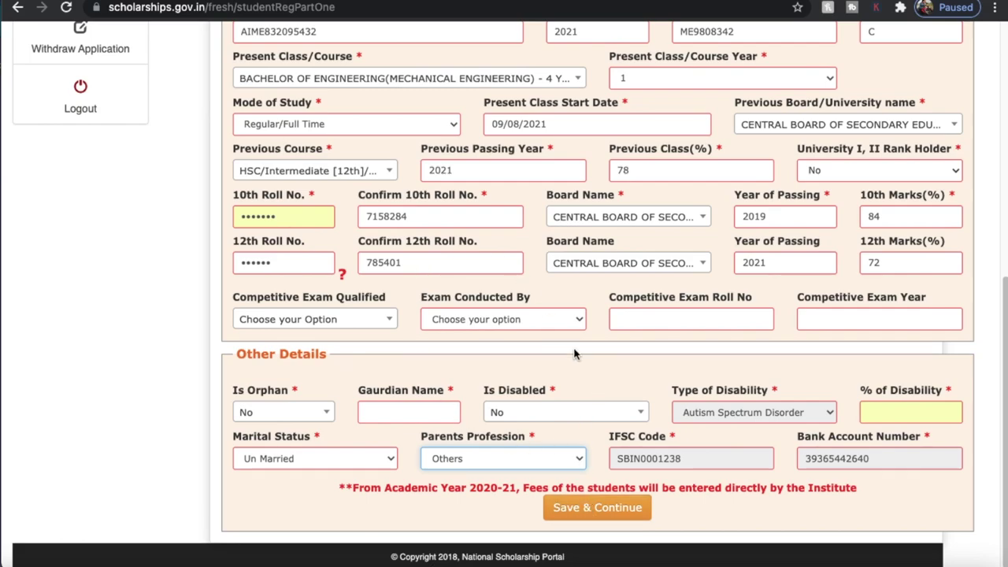
Save part one, then set Home District to SIWAN and Block/Taluk to Siwan.
click(596, 508)
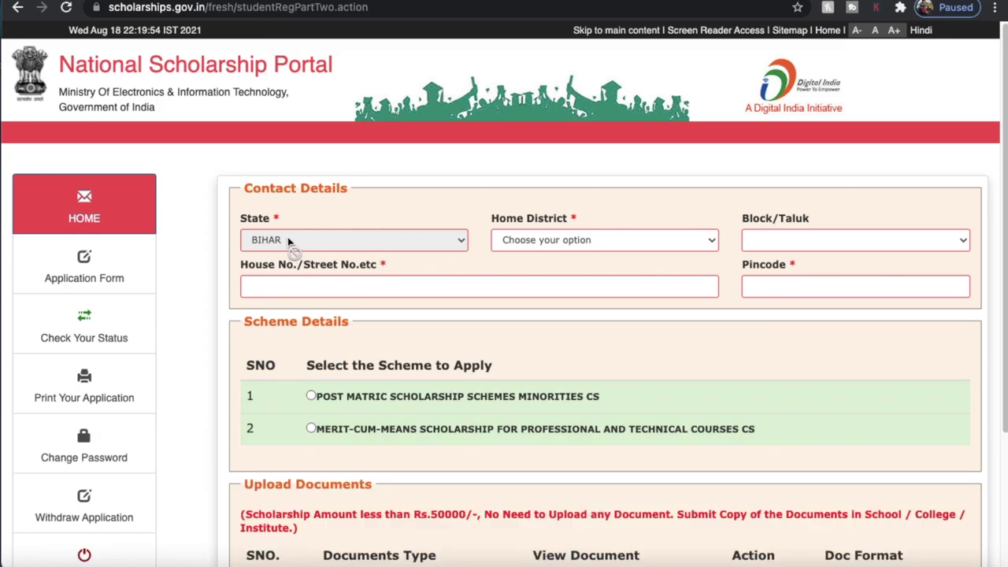
click(523, 242)
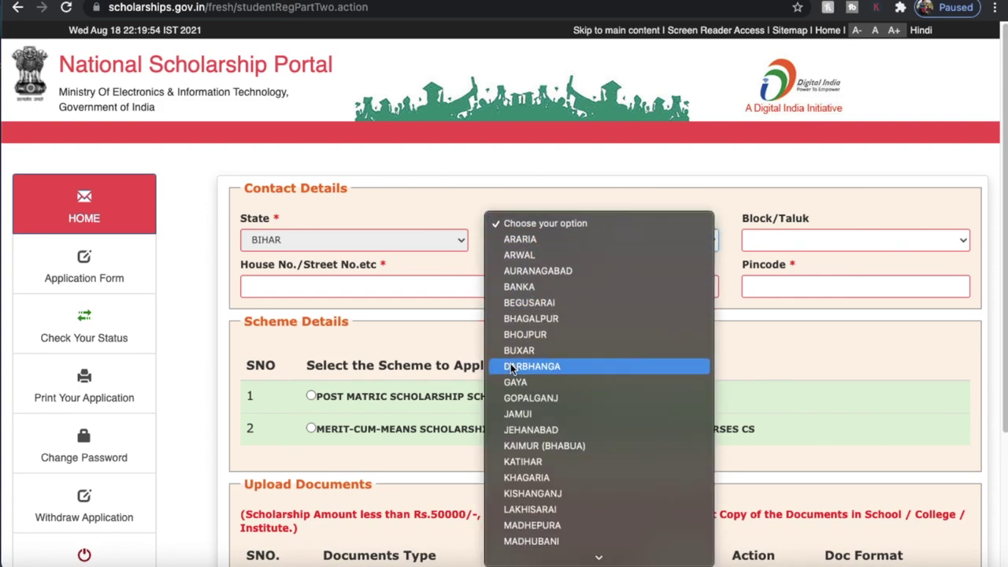
scroll(525, 382, down, 5)
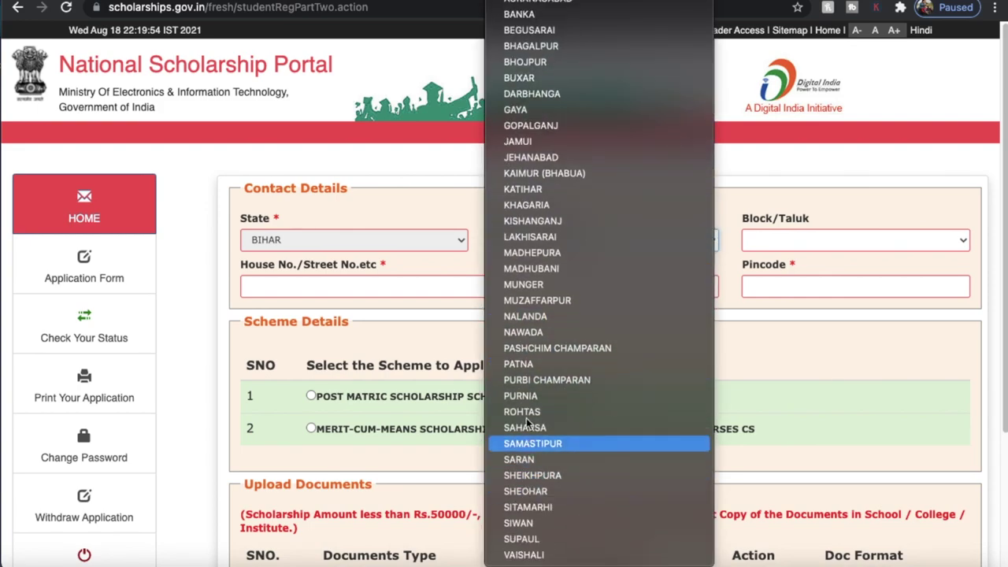
click(520, 523)
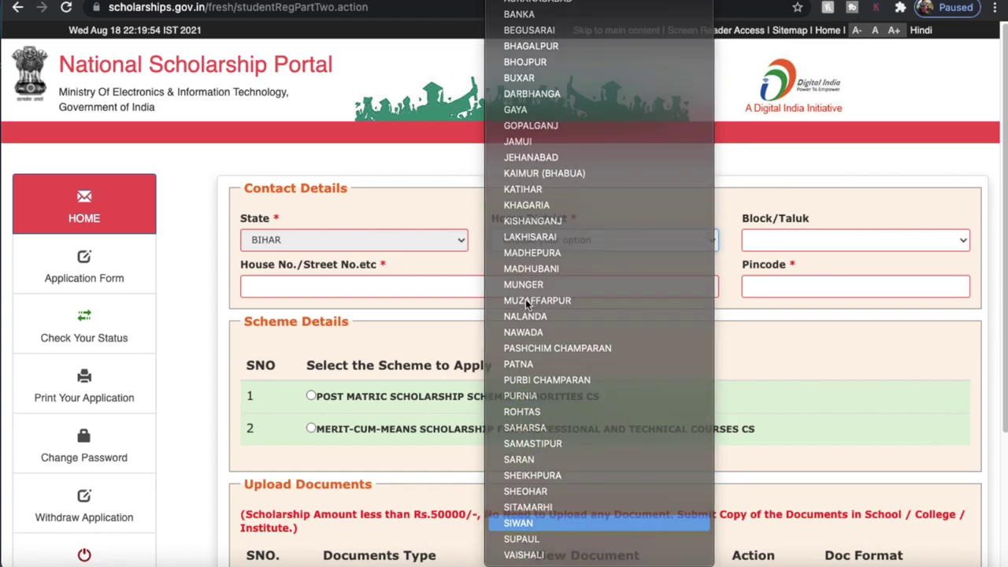
click(784, 245)
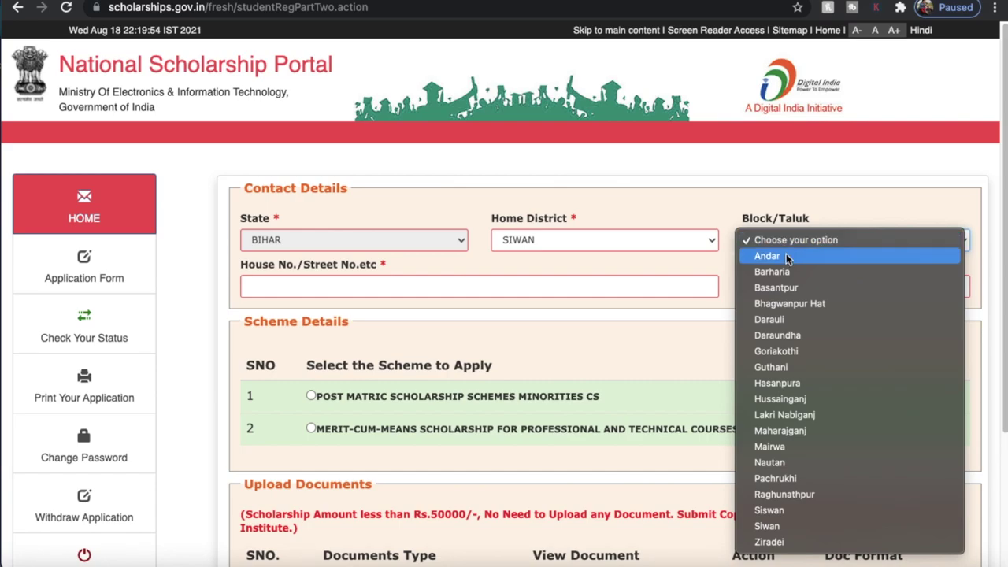
click(484, 293)
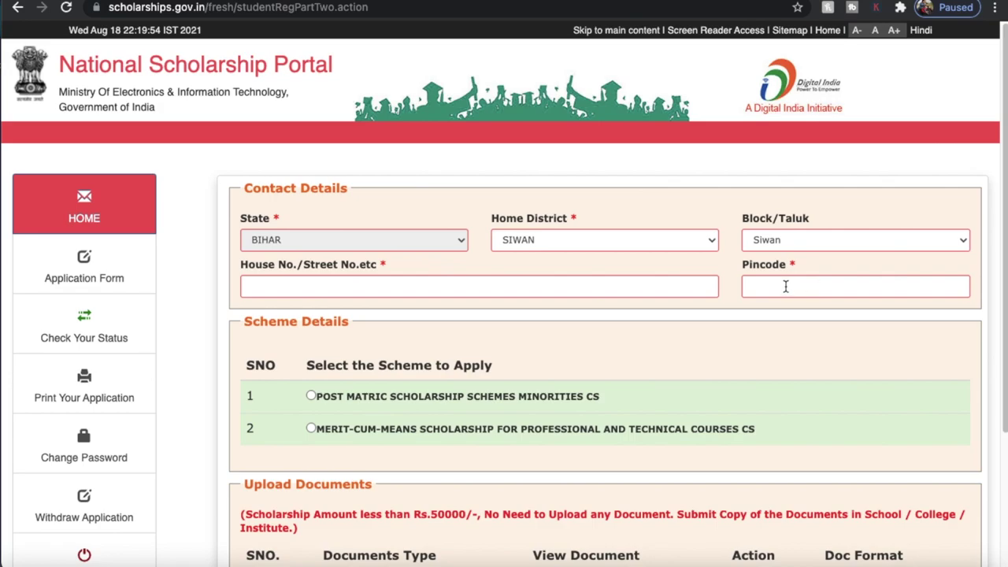
scroll(590, 324, down, 2)
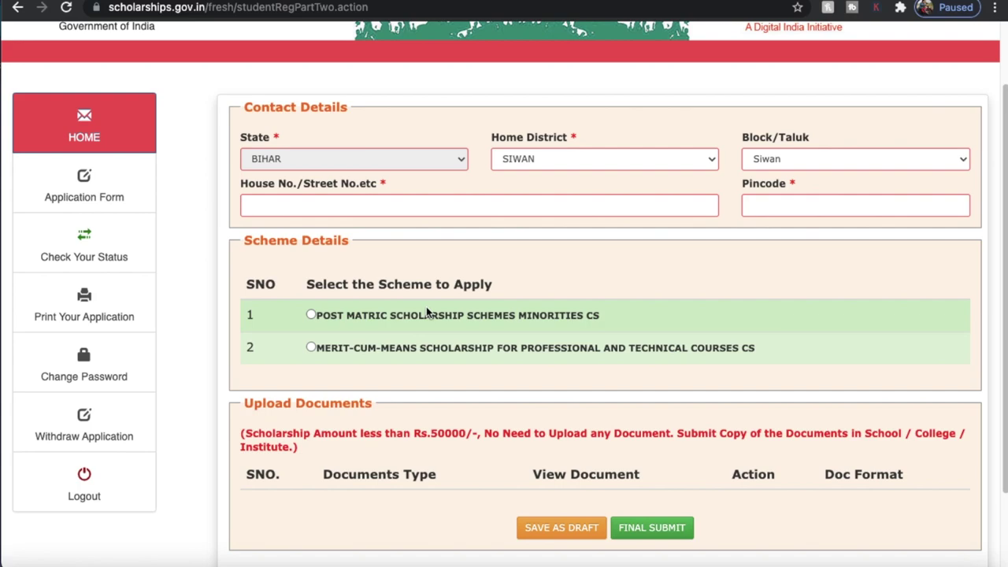
Select scheme 2, Merit-cum-Means Scholarship, and scroll to the Upload Documents table of eight required documents.
click(311, 347)
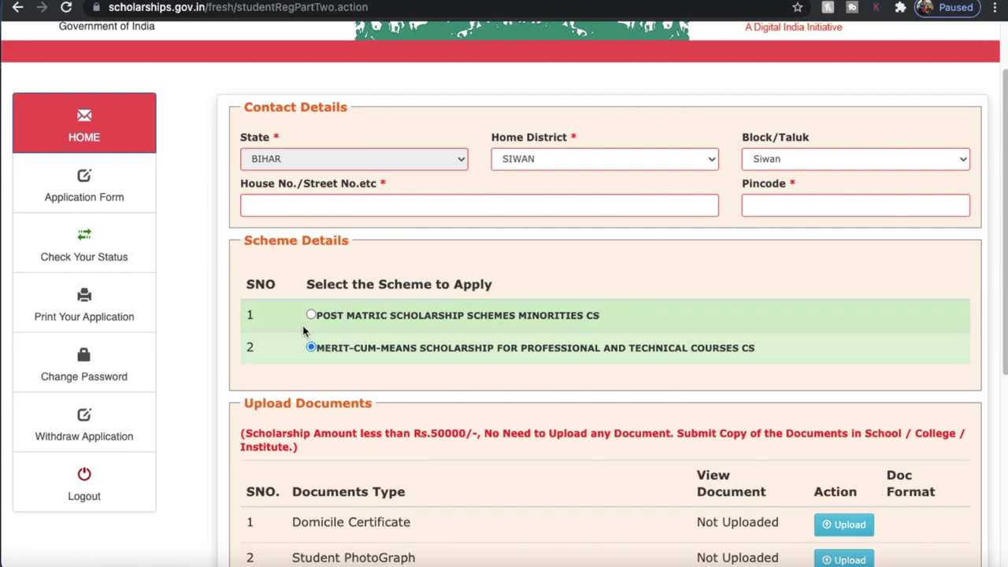
scroll(370, 378, down, 1)
scroll(370, 372, down, 4)
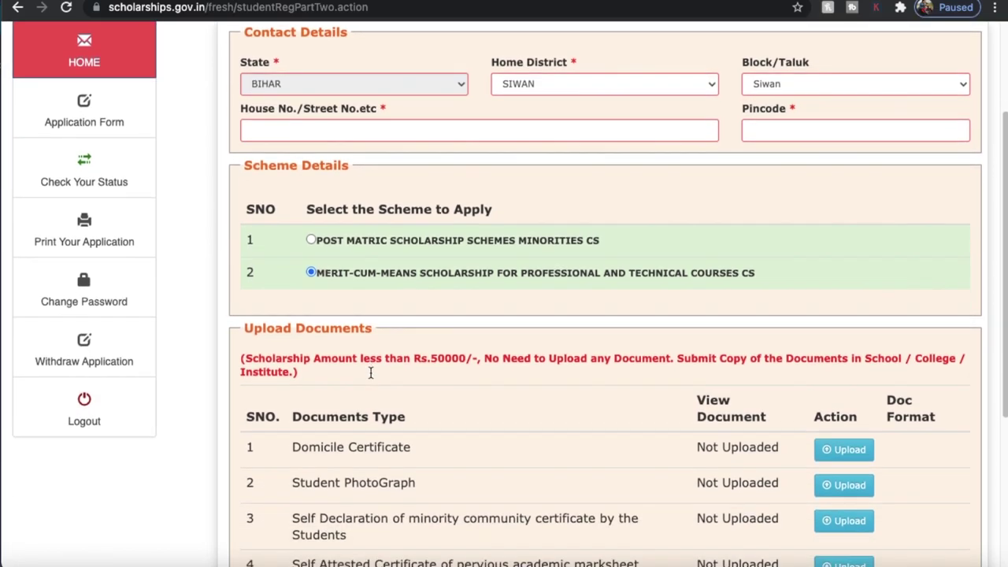
scroll(438, 267, down, 2)
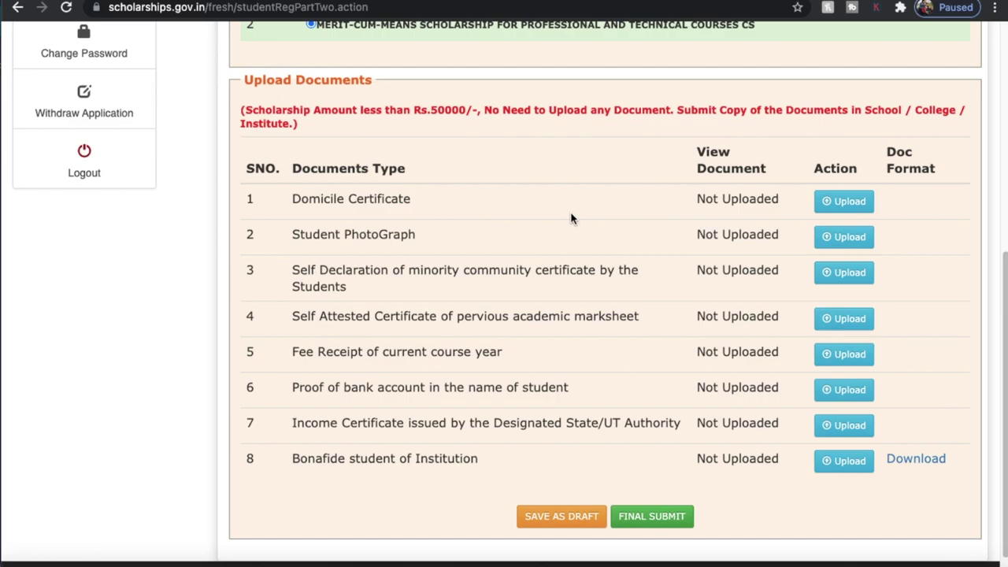
Upload domi.jpg as the Domicile Certificate: issue date 01/08/2021, place Siwan, issuer Government, and the certificate number.
click(848, 200)
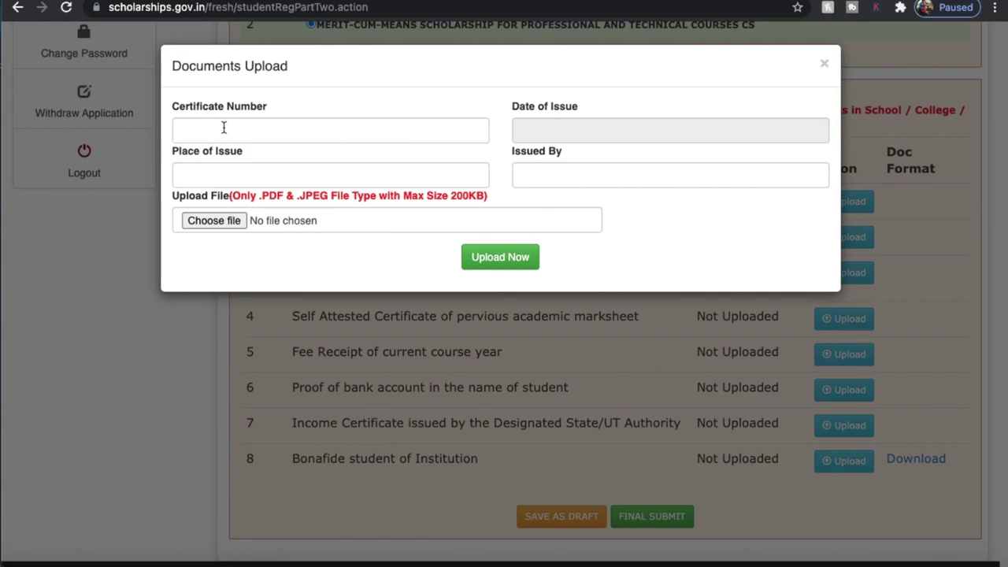
click(540, 131)
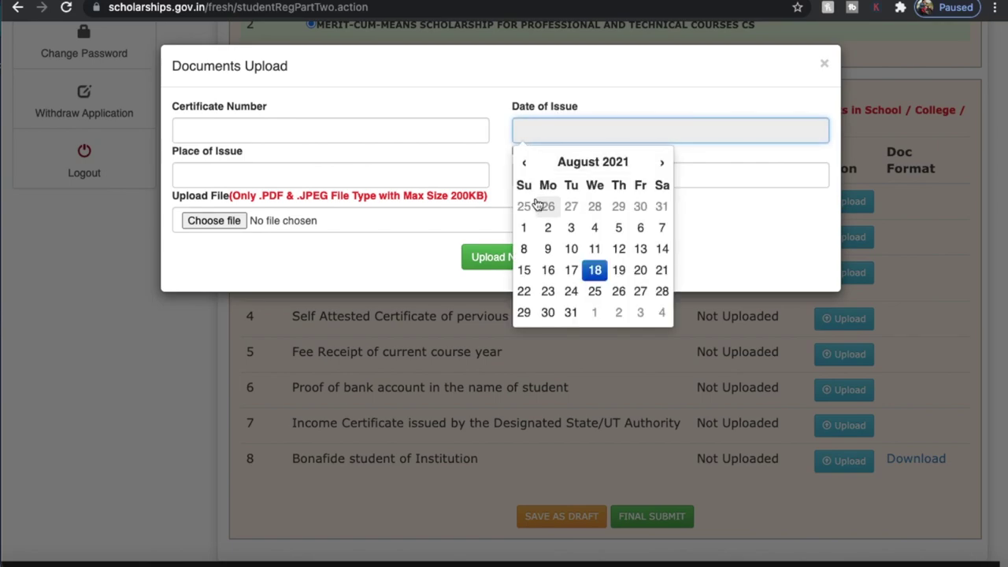
click(523, 227)
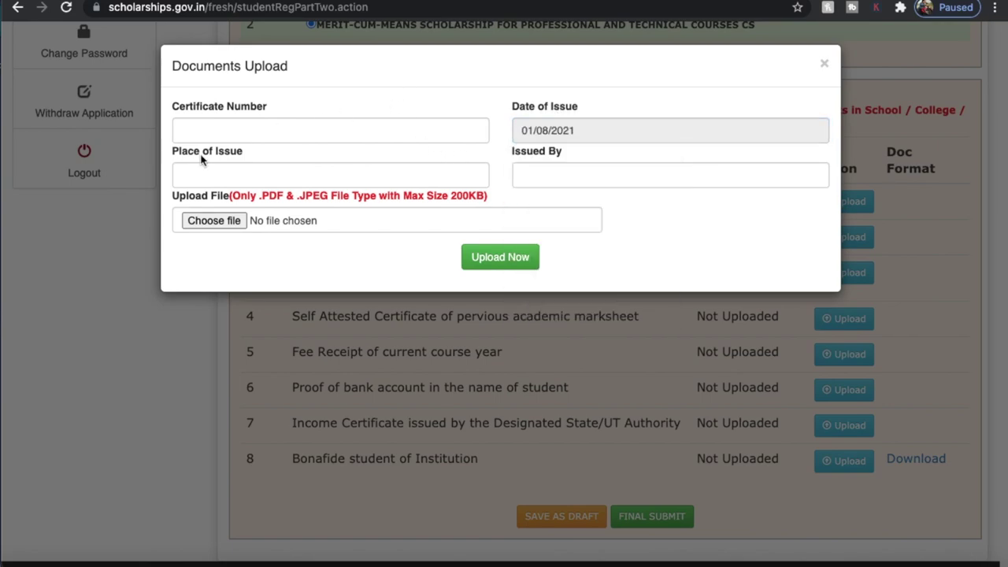
click(192, 173)
text(Siwan)
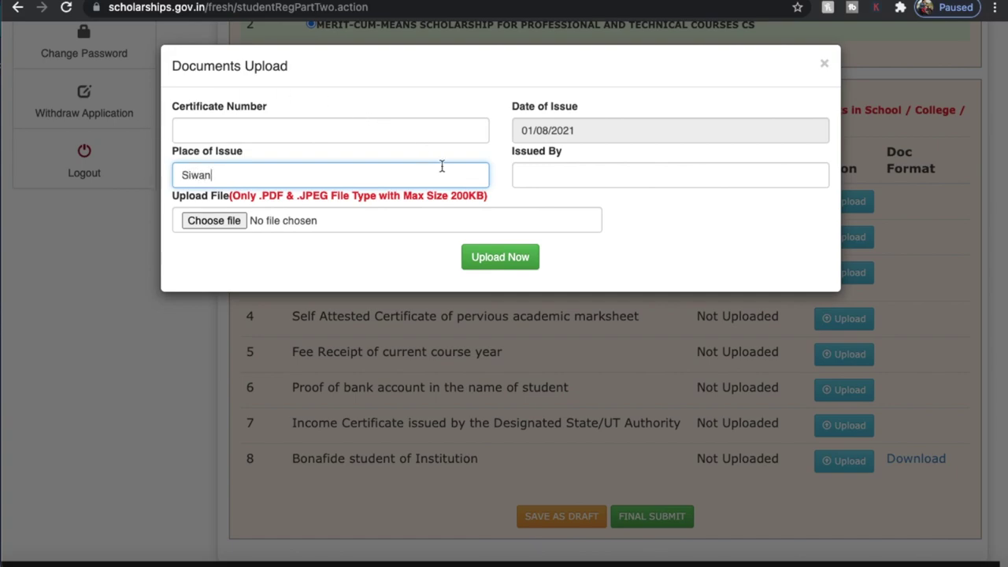
click(522, 181)
text(Government)
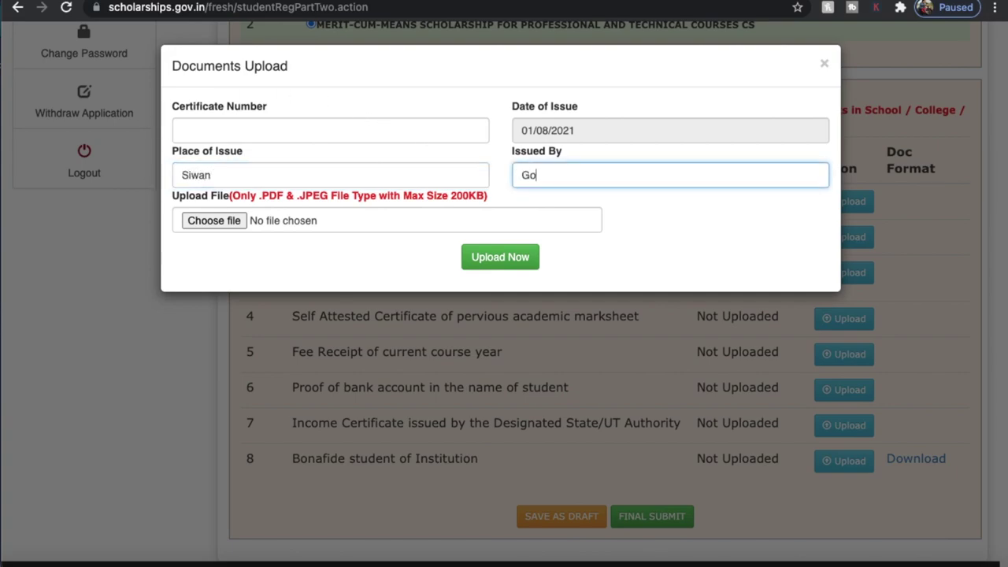
click(244, 123)
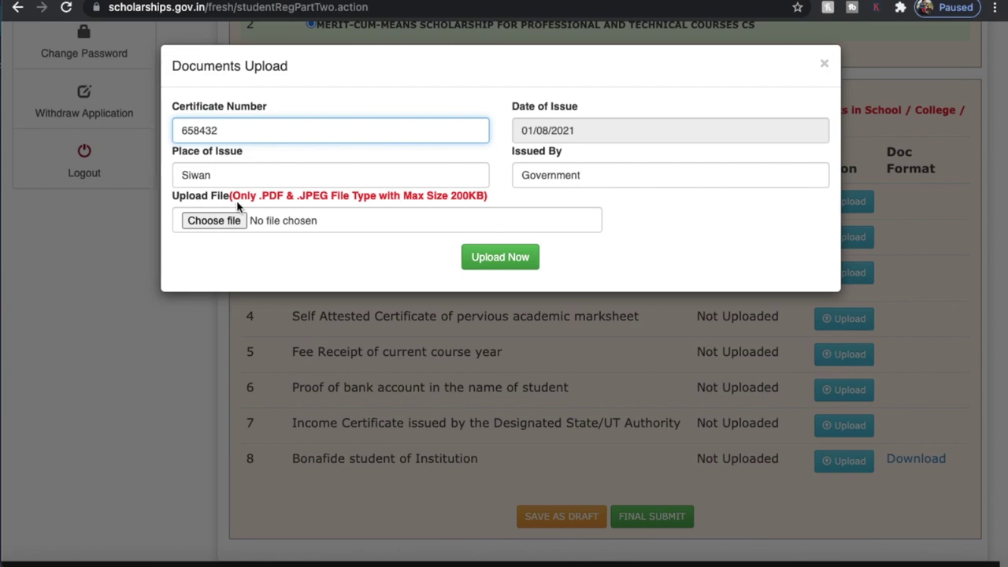
click(221, 227)
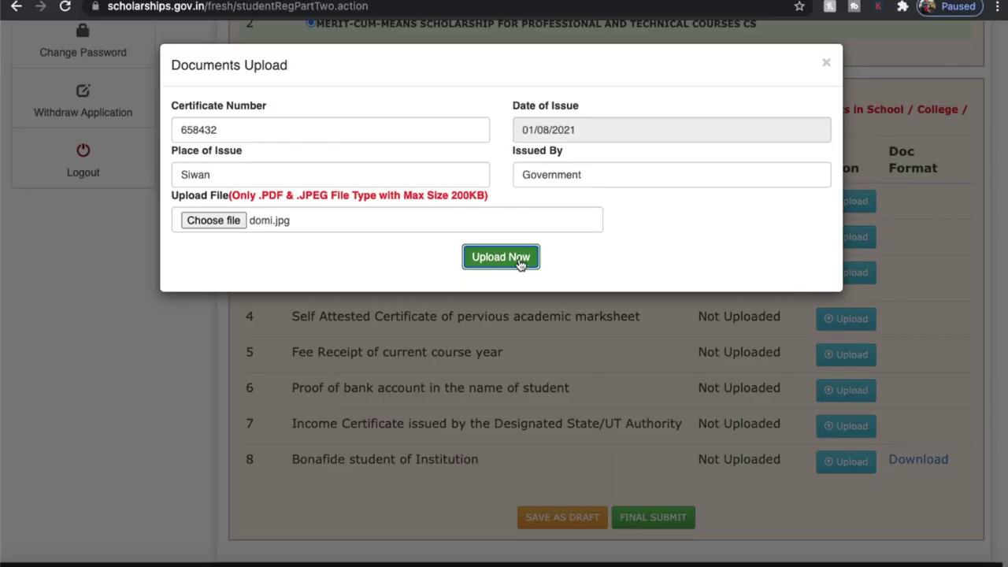
click(520, 265)
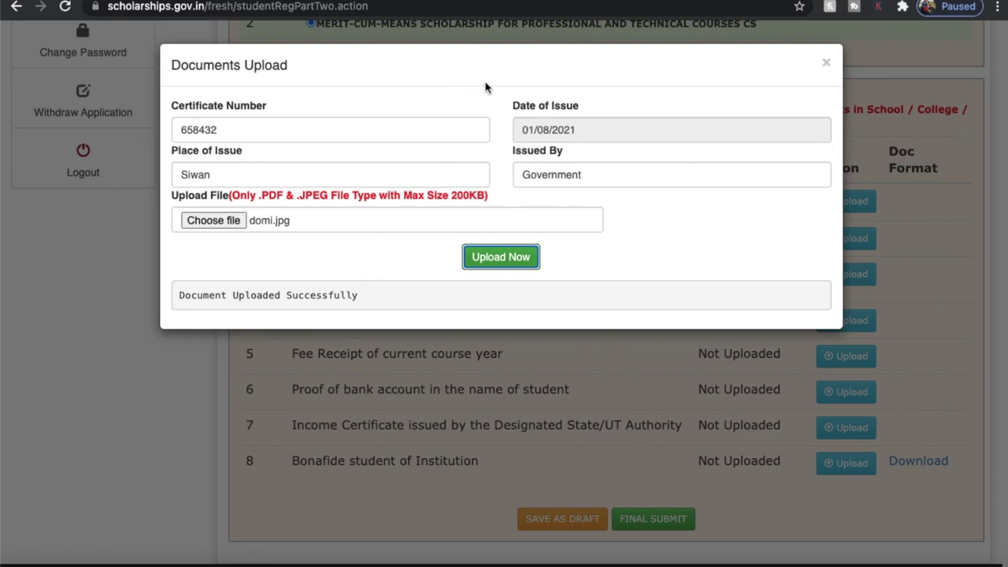
Close the upload dialog, view the uploaded domicile certificate image, then close its tab.
click(826, 65)
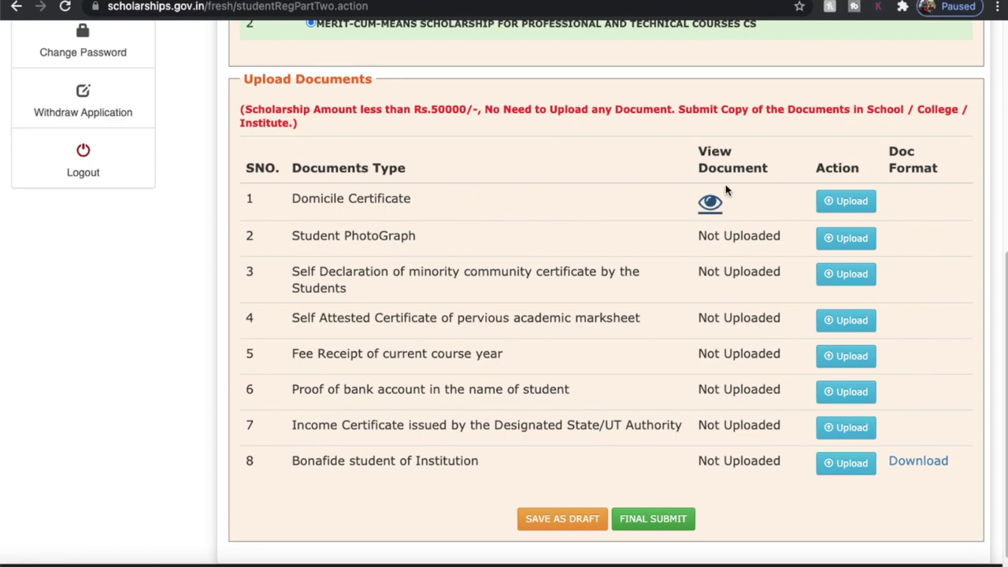
click(709, 206)
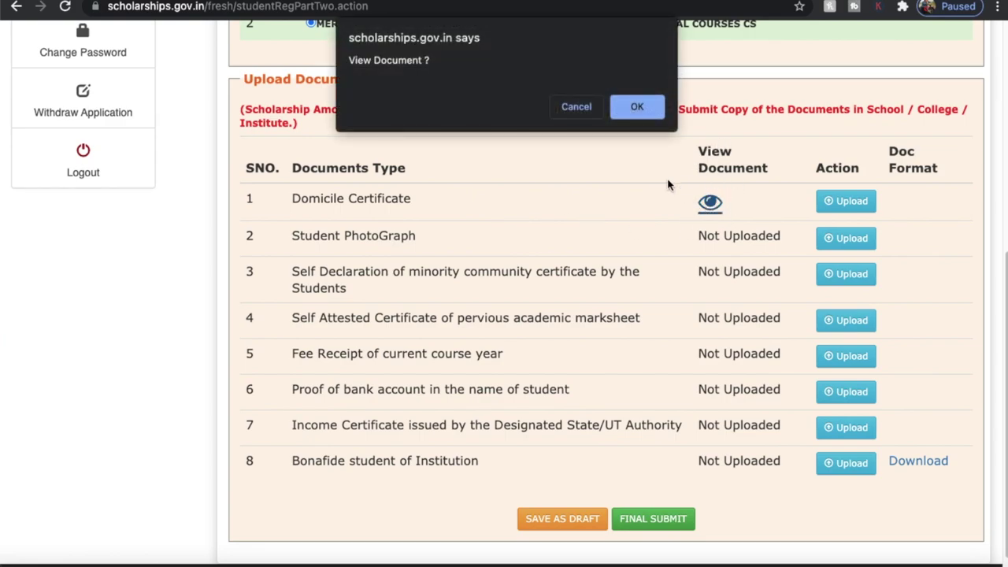
click(637, 107)
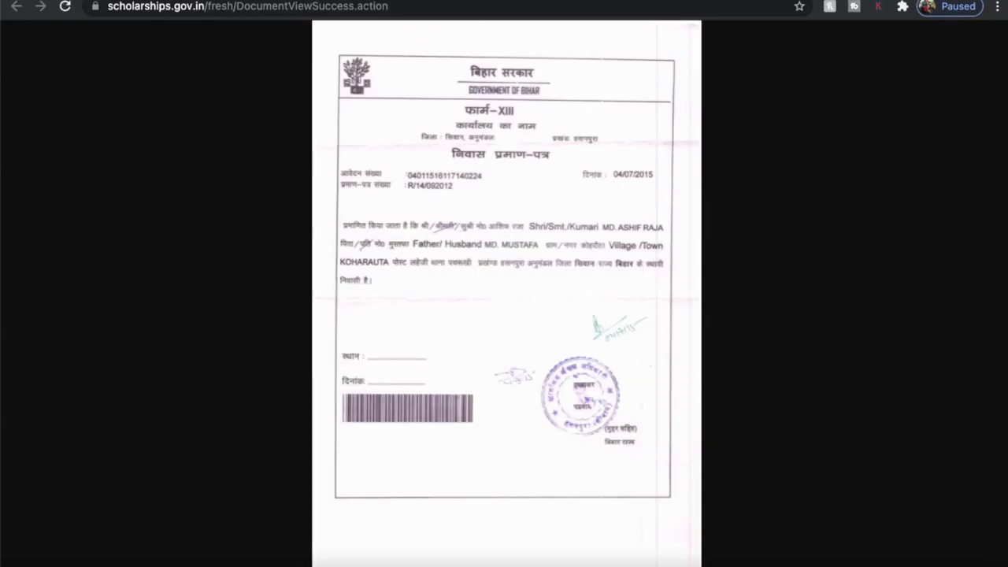
key(ctrl+w)
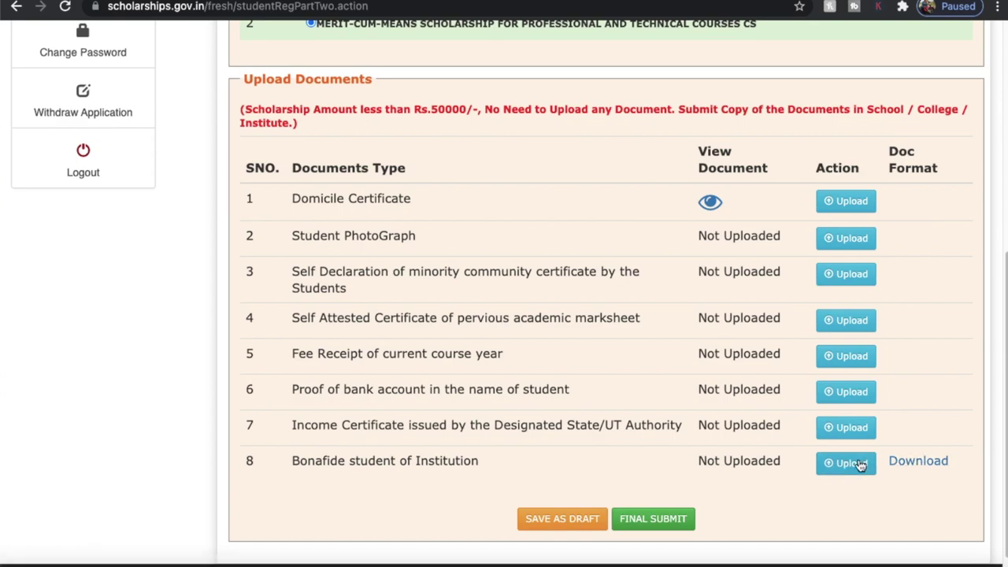
click(903, 463)
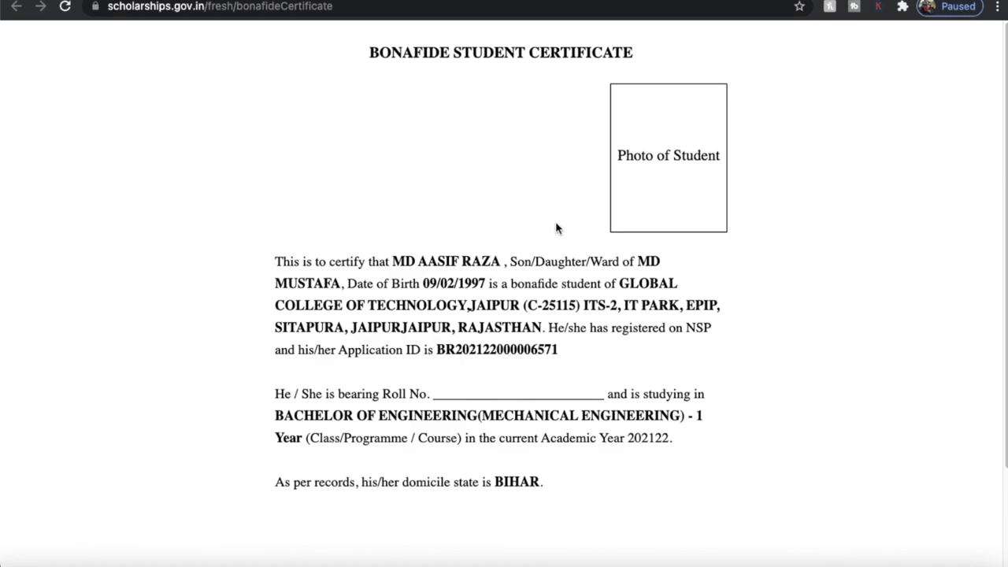
scroll(568, 300, down, 1)
scroll(572, 301, down, 3)
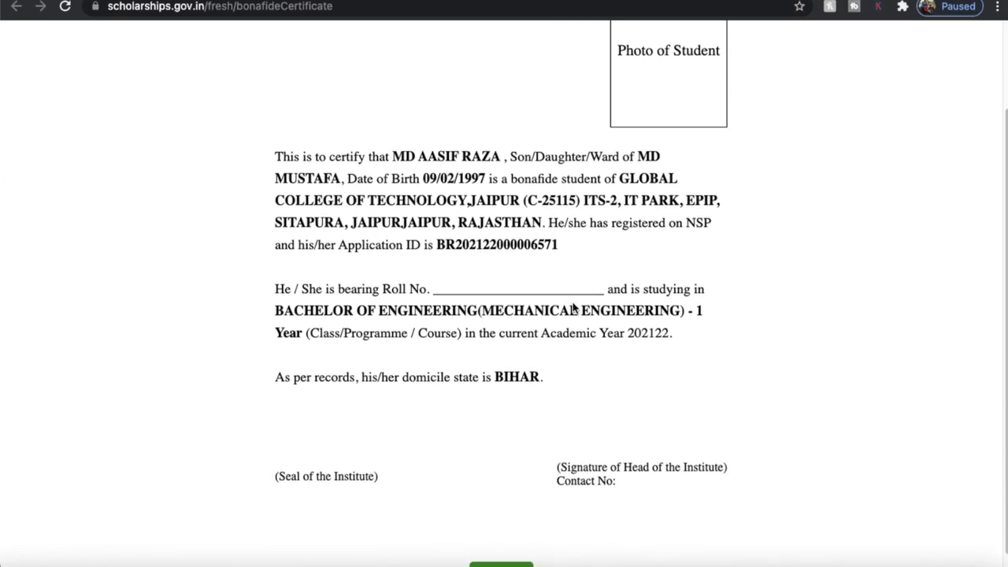
scroll(579, 308, up, 3)
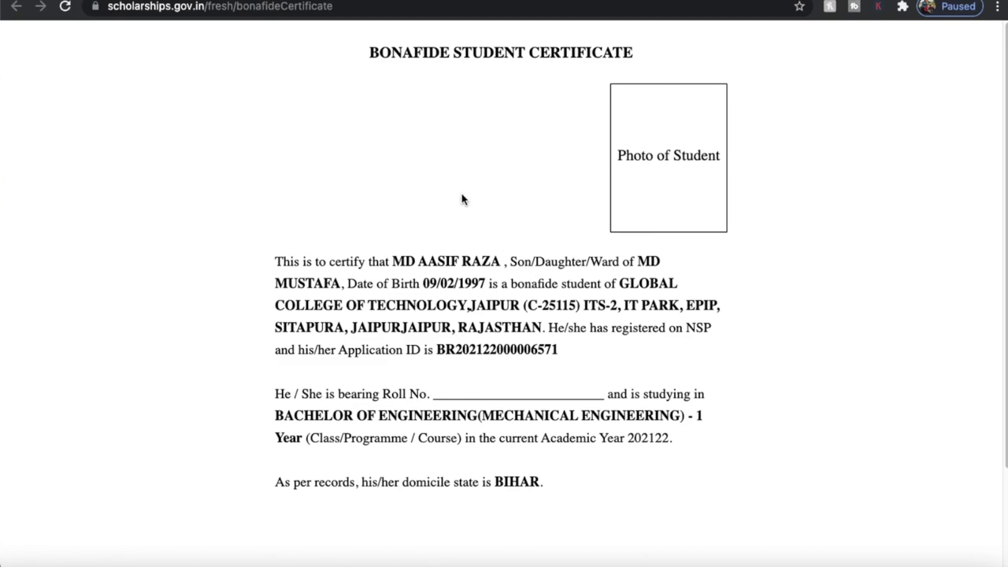
key(ctrl+w)
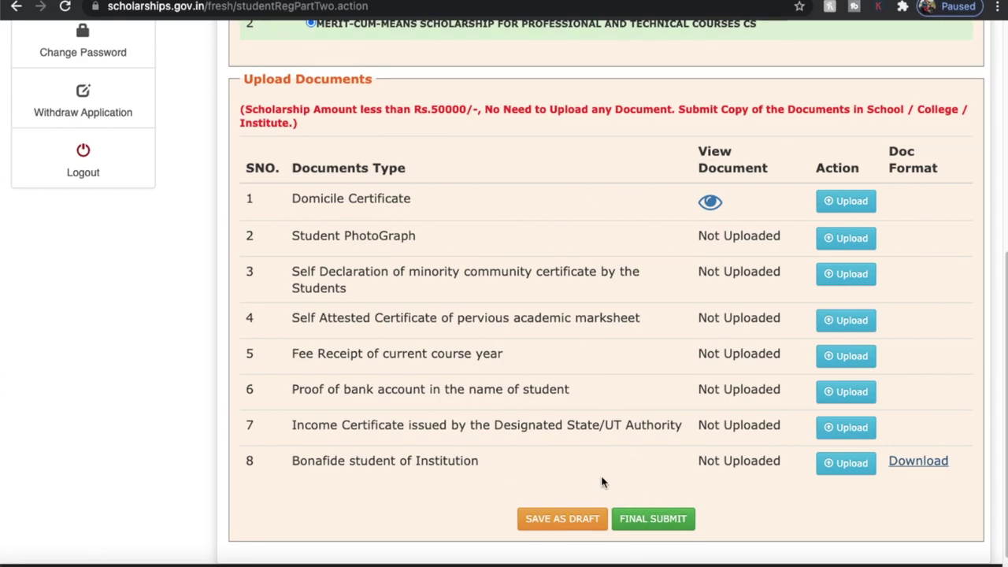
scroll(542, 319, up, 5)
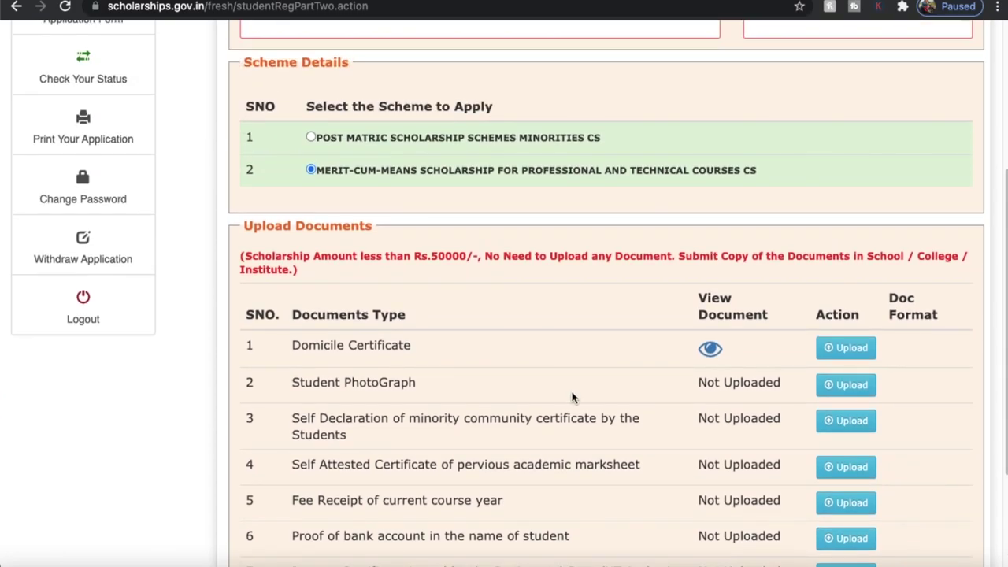
scroll(556, 470, down, 5)
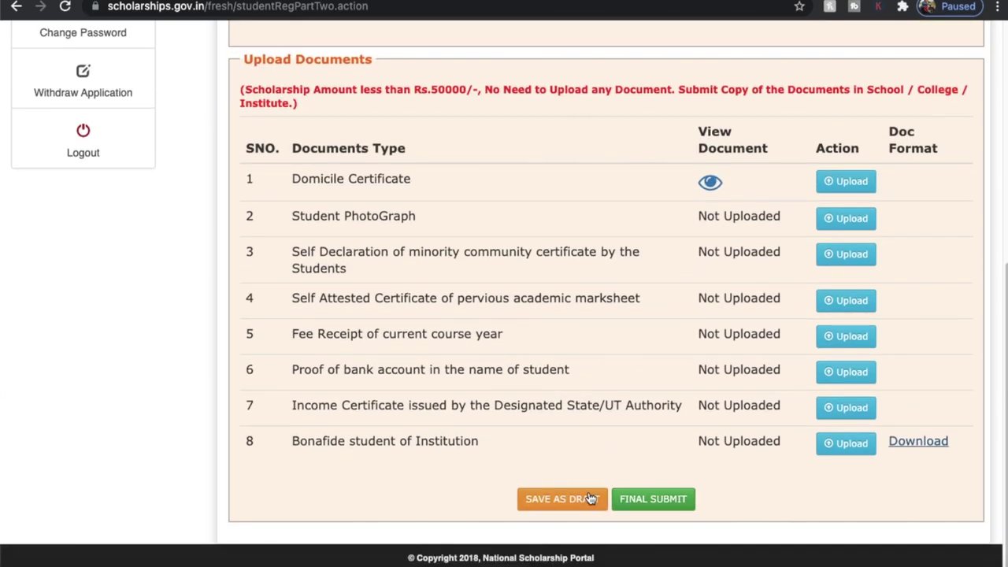